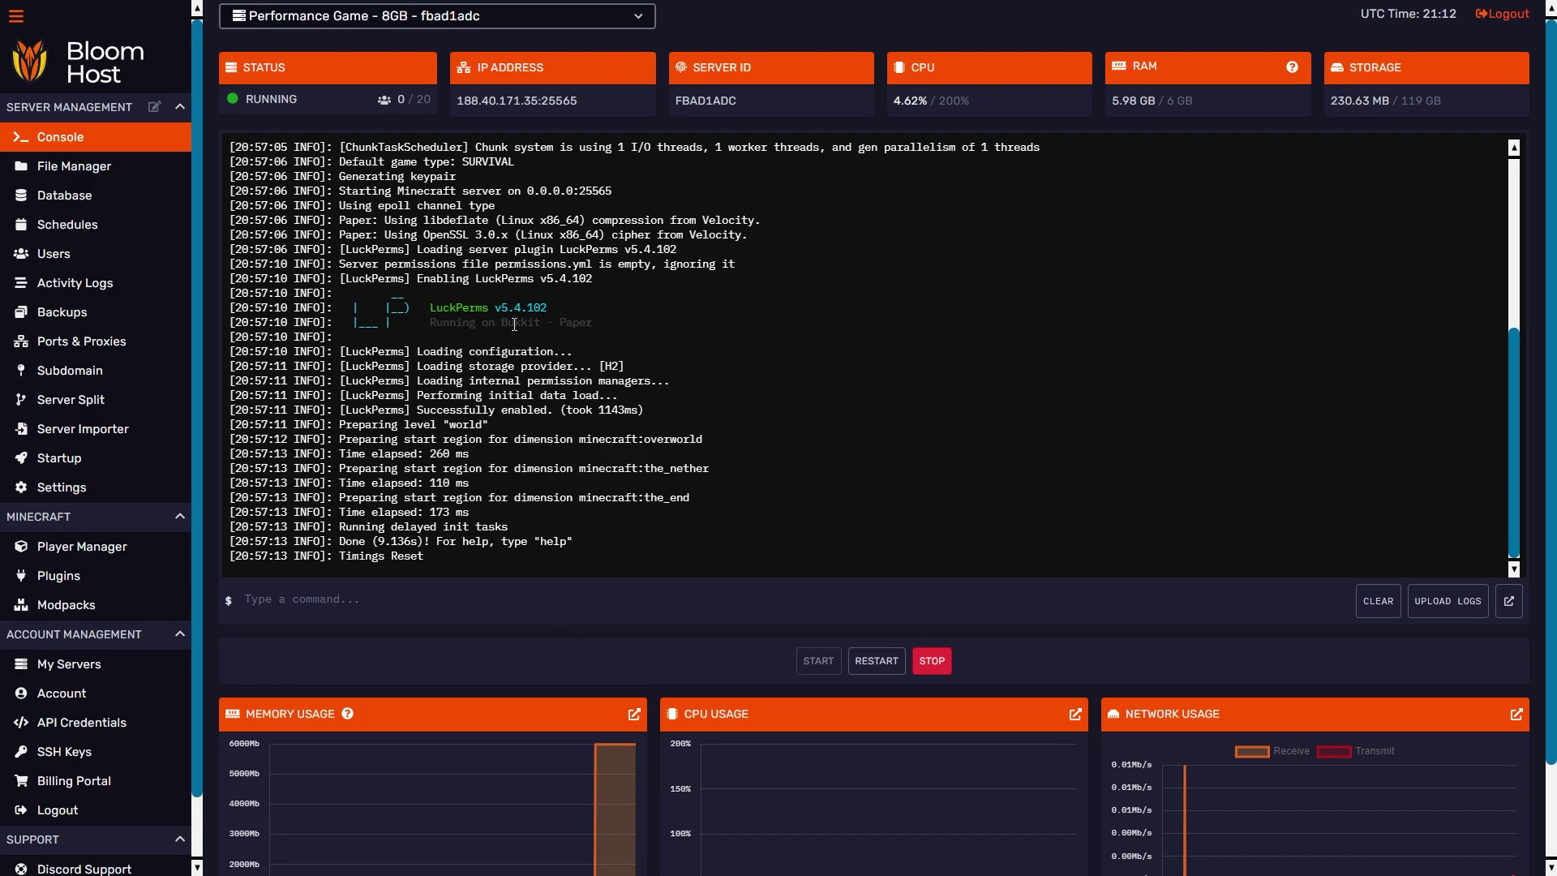
- Type test text into the console command field, then clear it and leave the field
{"action": "left_click", "coordinate": [401, 602]}
{"action": "type", "text": "h"}
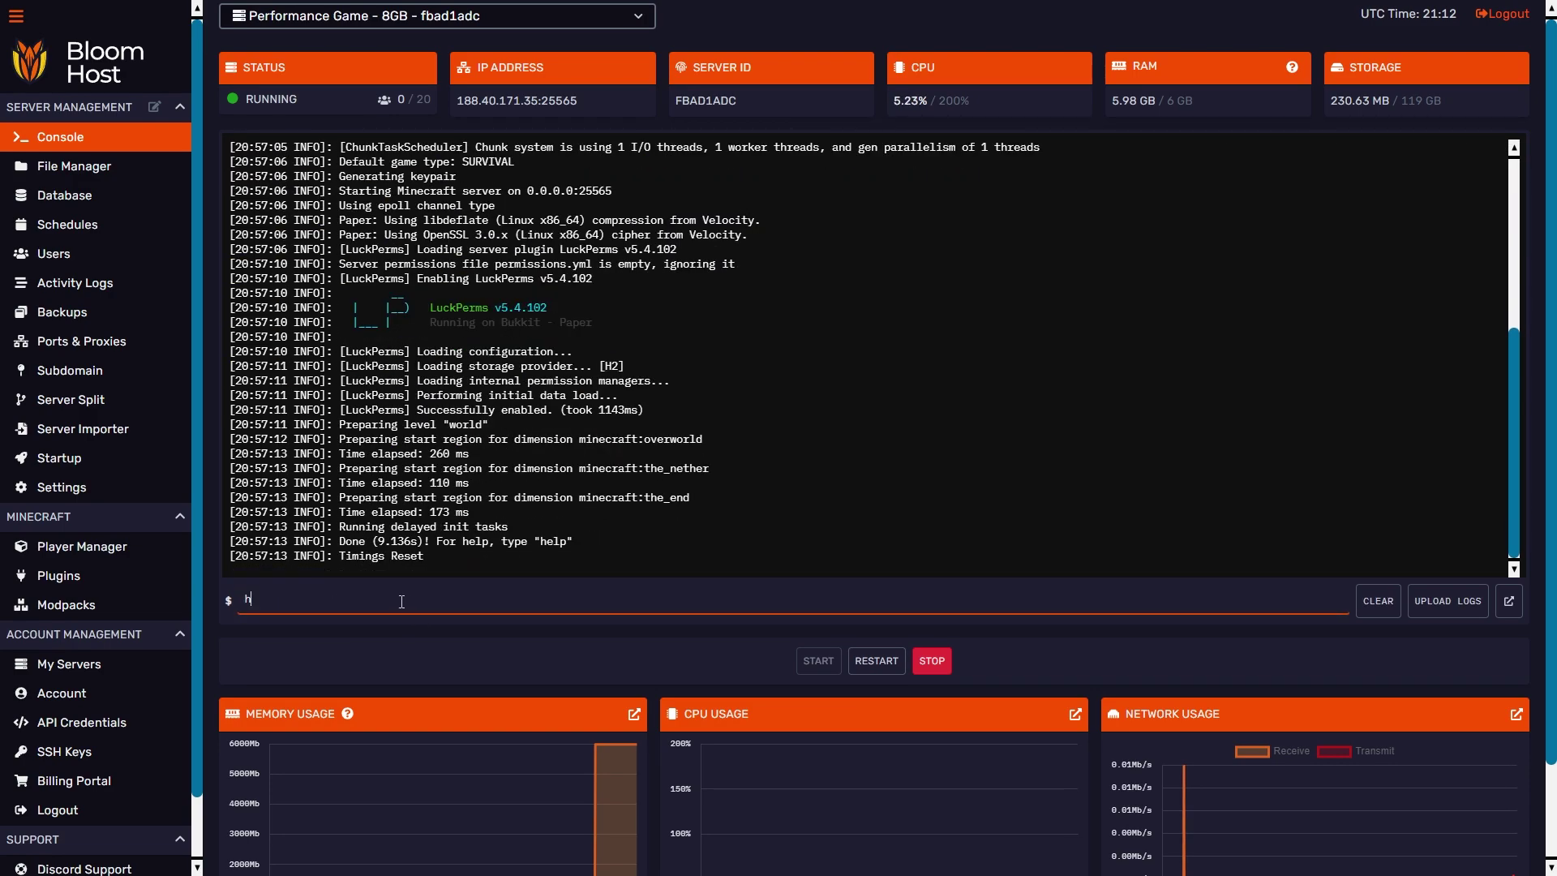
{"action": "type", "text": "ghvnghvnnhv"}
{"action": "key", "text": "BackSpace"}
{"action": "key", "text": "BackSpace"}
{"action": "key", "text": "BackSpace"}
{"action": "key", "text": "BackSpace"}
{"action": "key", "text": "BackSpace"}
{"action": "key", "text": "BackSpace"}
{"action": "key", "text": "BackSpace"}
{"action": "key", "text": "BackSpace"}
{"action": "key", "text": "BackSpace"}
{"action": "key", "text": "BackSpace"}
{"action": "key", "text": "BackSpace"}
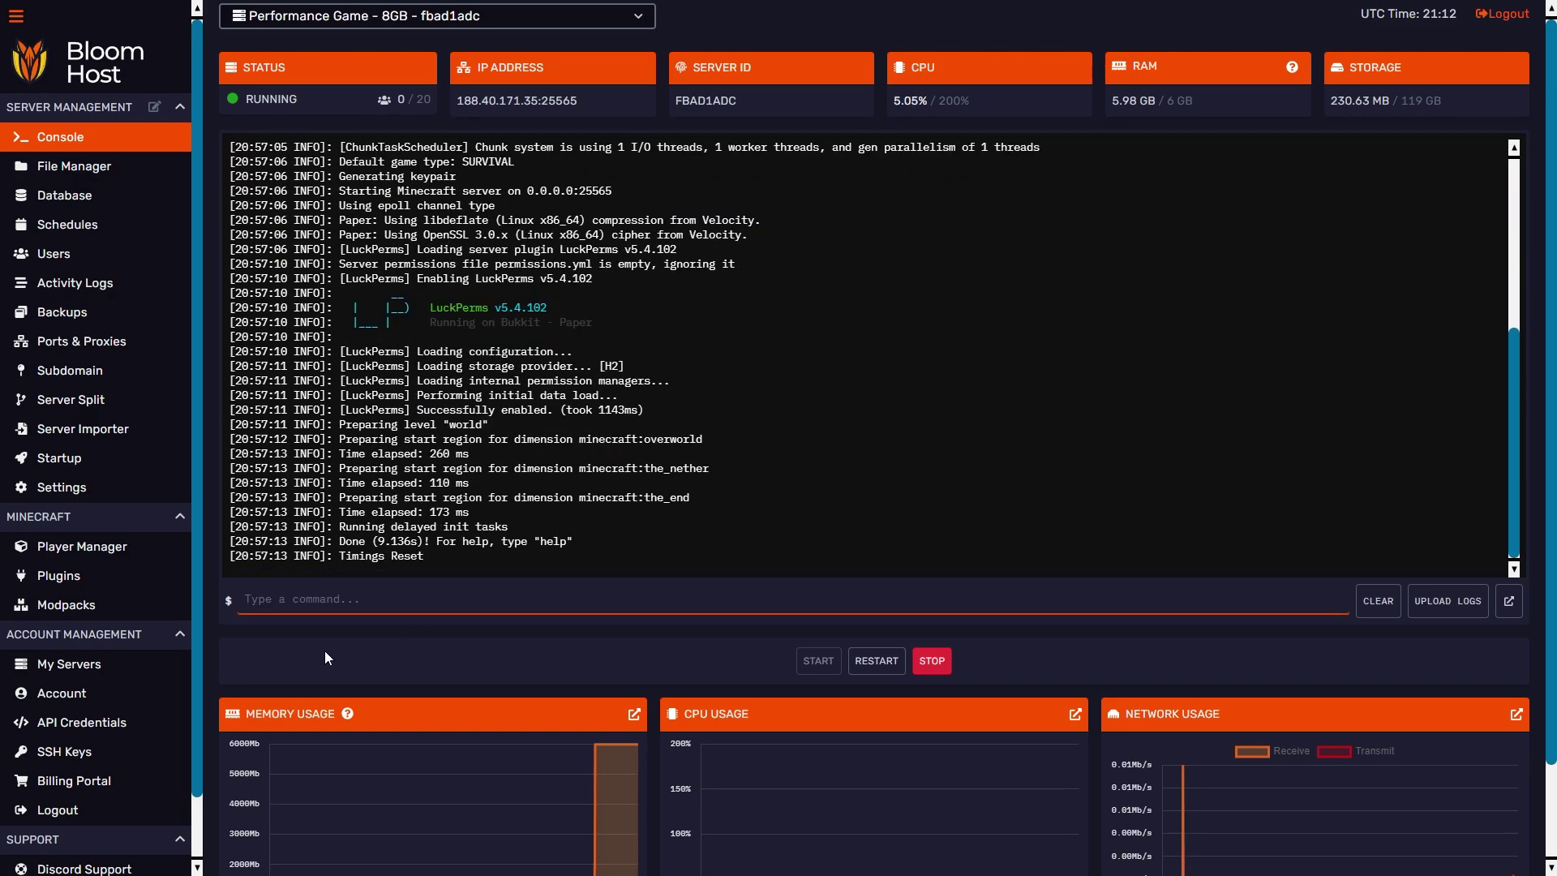
{"action": "left_click", "coordinate": [320, 649]}
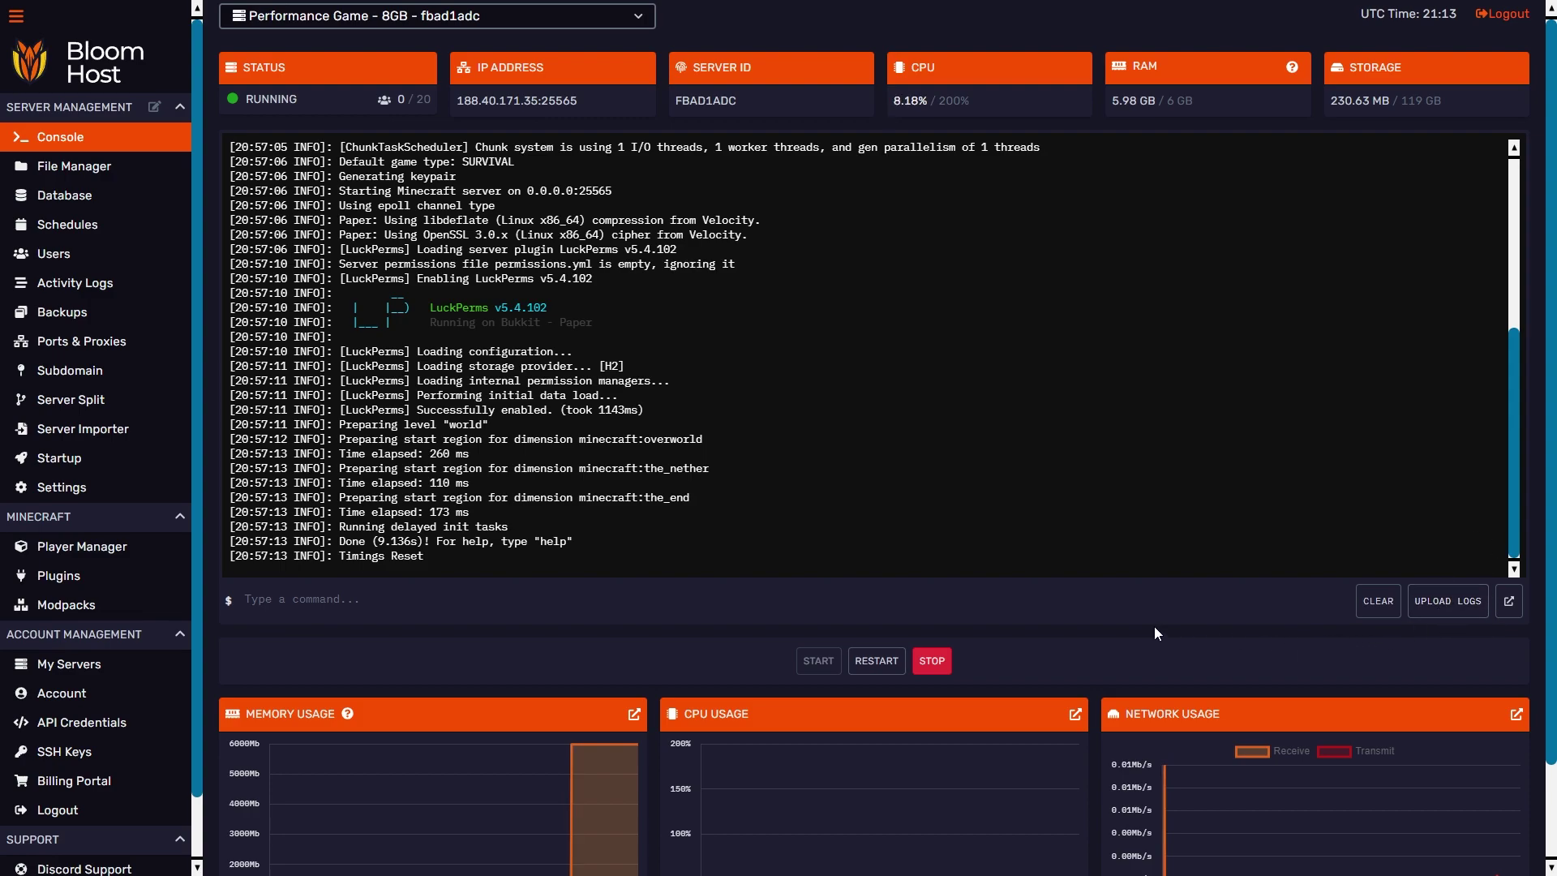
{"action": "scroll", "coordinate": [364, 677], "scroll_direction": "down", "scroll_amount": 2}
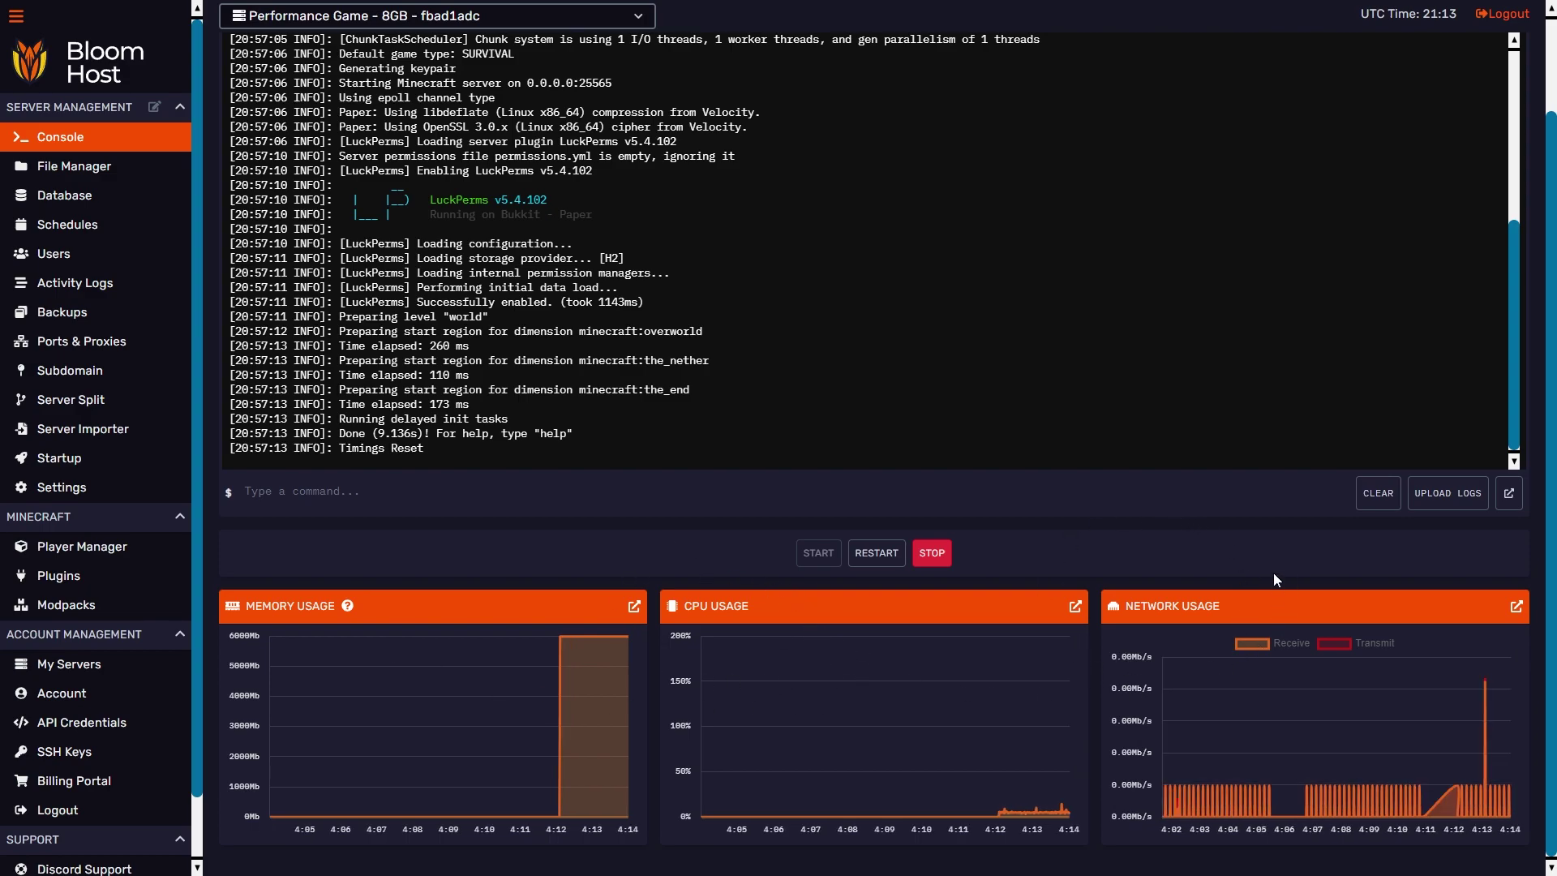
{"action": "scroll", "coordinate": [1273, 572], "scroll_direction": "up", "scroll_amount": 2}
- Open the File Manager and scroll through the home folder's files, then back to the top
{"action": "left_click", "coordinate": [130, 169]}
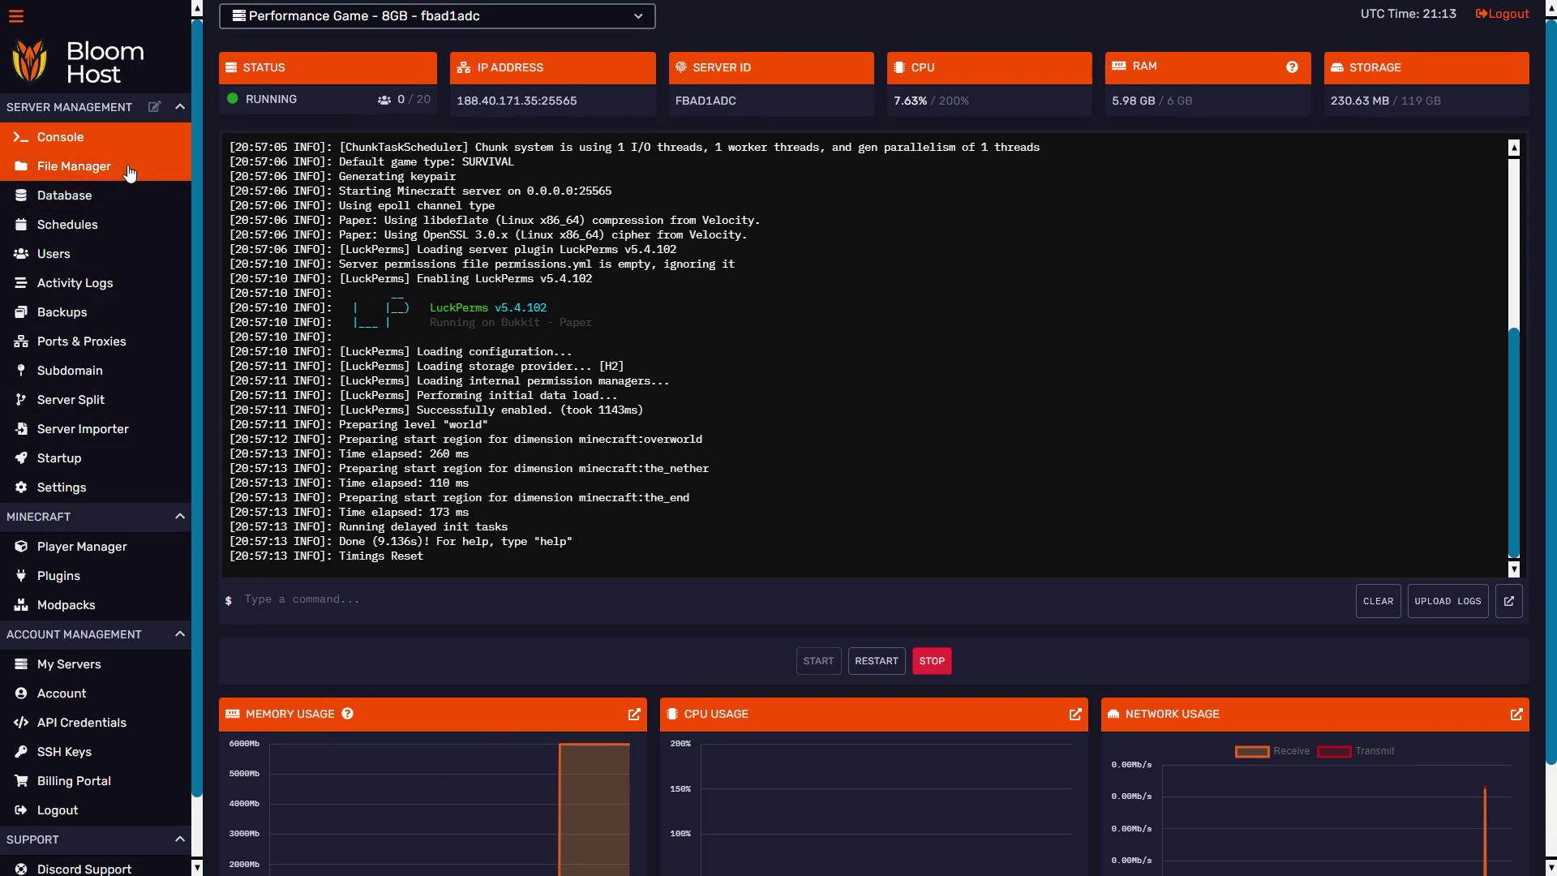
{"action": "scroll", "coordinate": [443, 490], "scroll_direction": "down", "scroll_amount": 3}
{"action": "scroll", "coordinate": [446, 509], "scroll_direction": "down", "scroll_amount": 2}
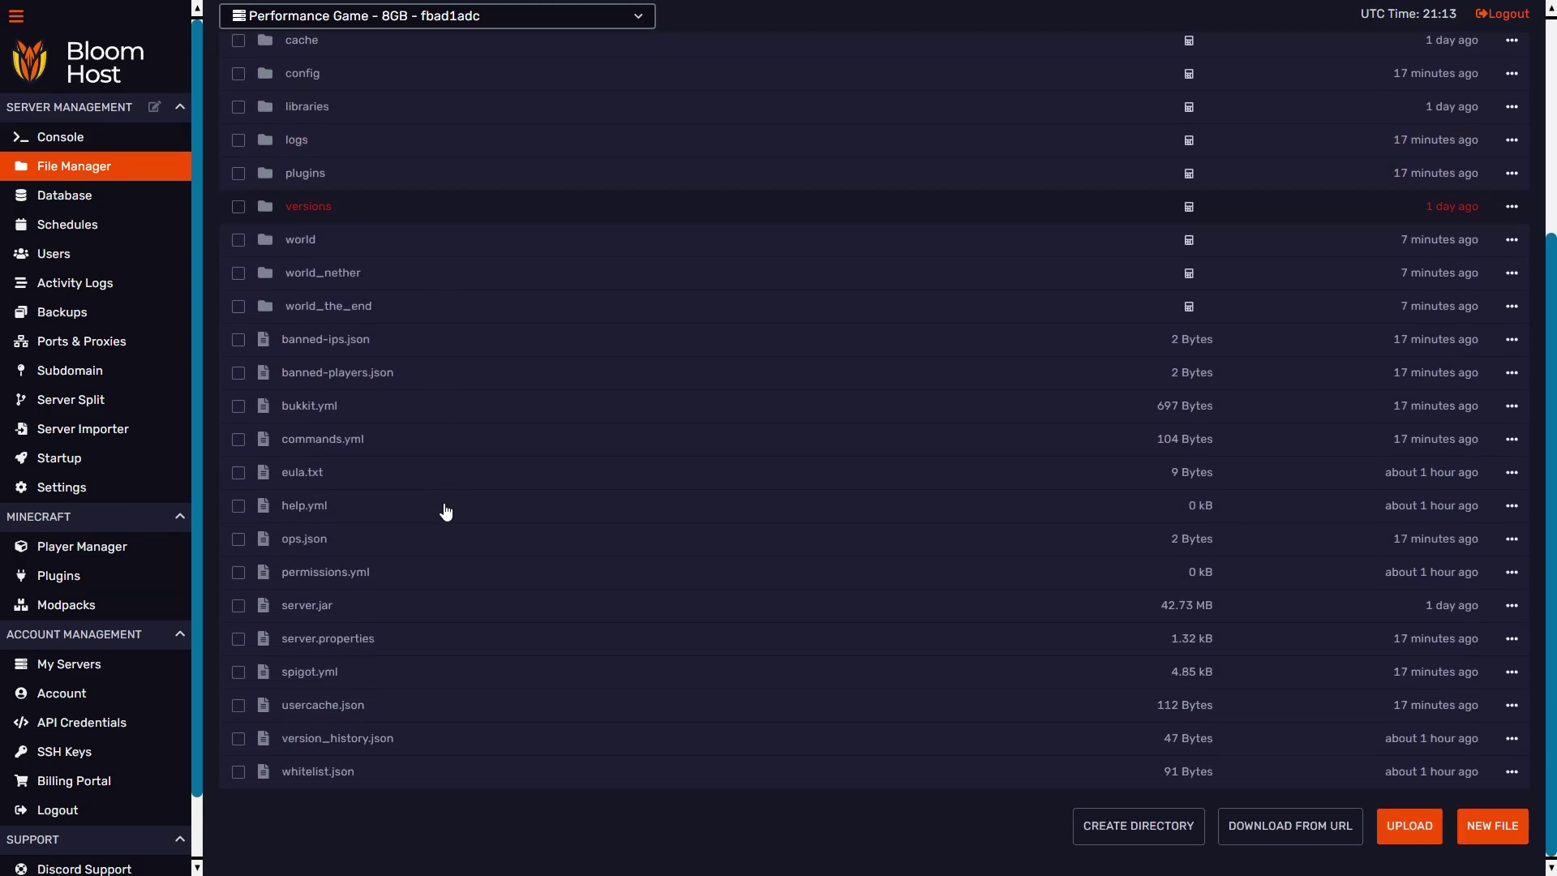
{"action": "scroll", "coordinate": [446, 509], "scroll_direction": "up", "scroll_amount": 4}
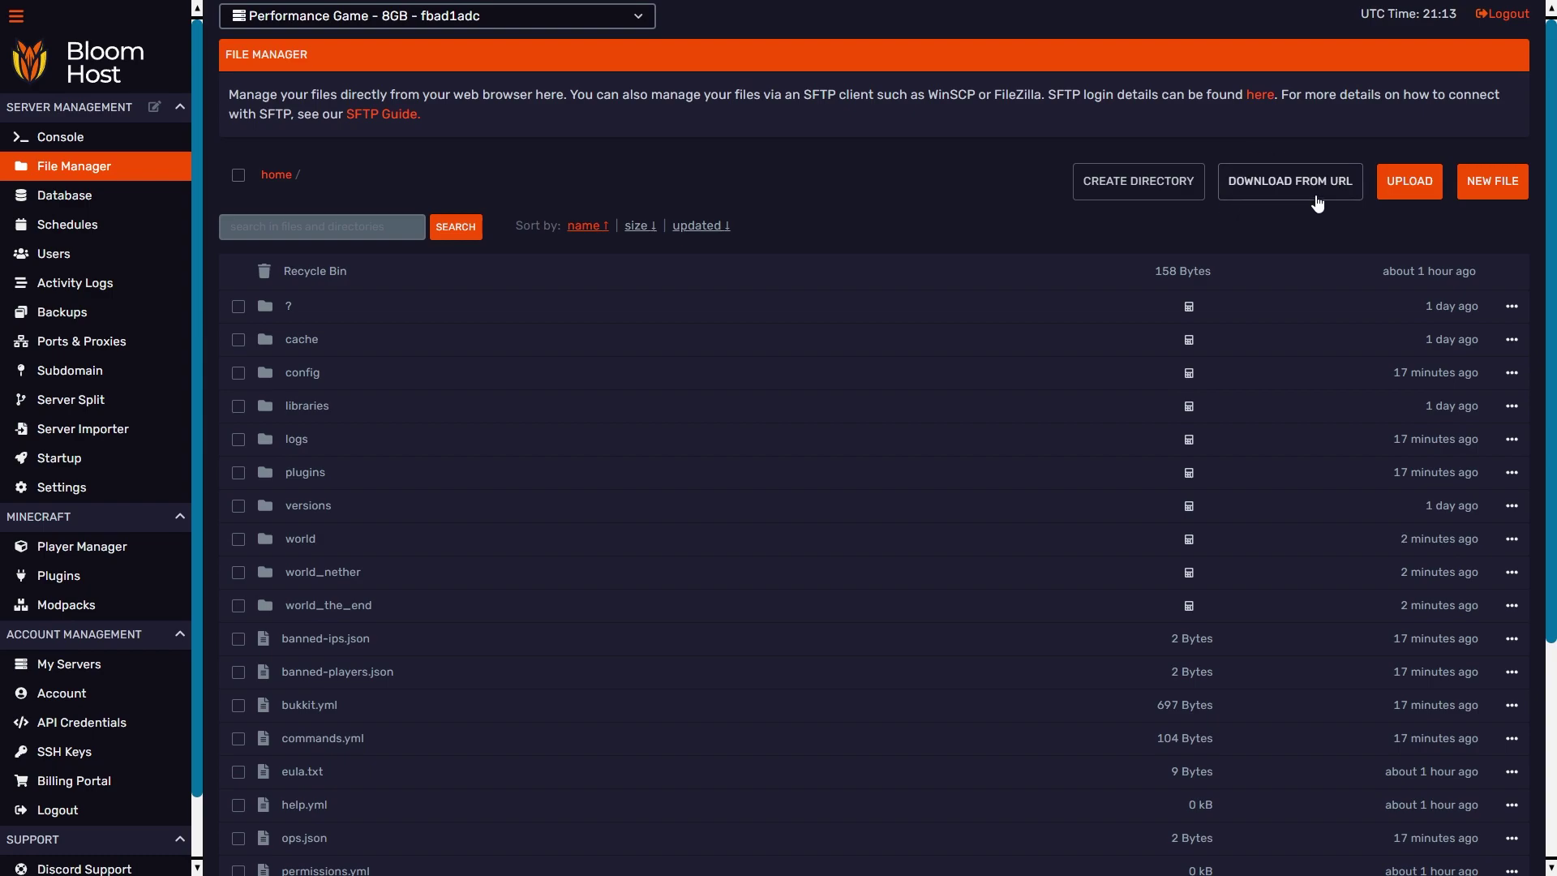
- Open the Database Manager, showing s50869_test_database with 1 of 10 databases allocated
{"action": "left_click", "coordinate": [126, 199]}
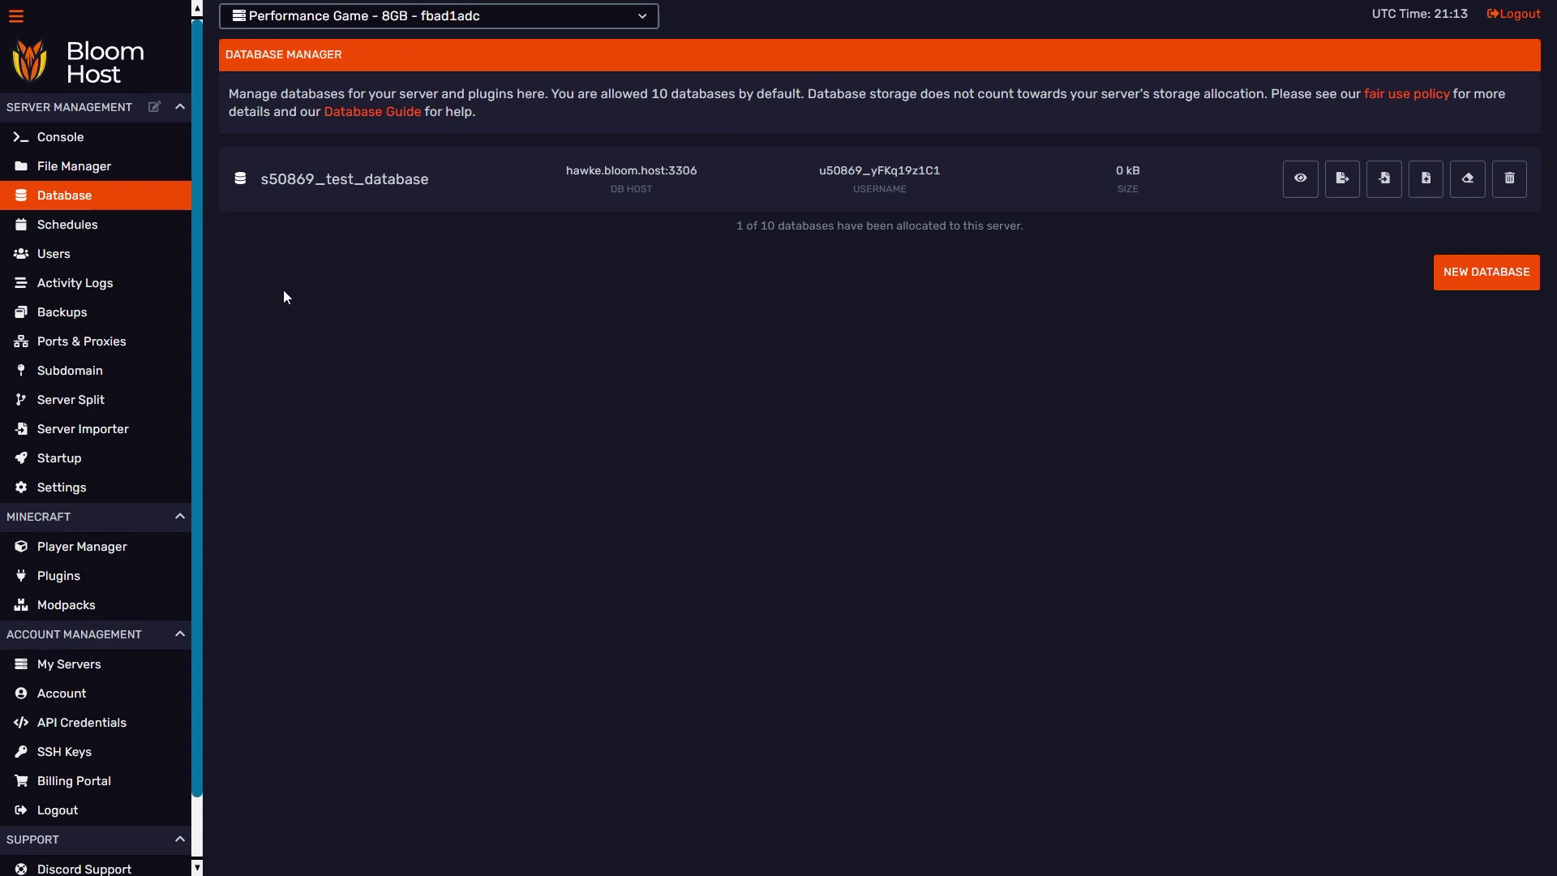
- Open Schedules, preview the Create Schedule templates, then close the template window
{"action": "left_click", "coordinate": [154, 226]}
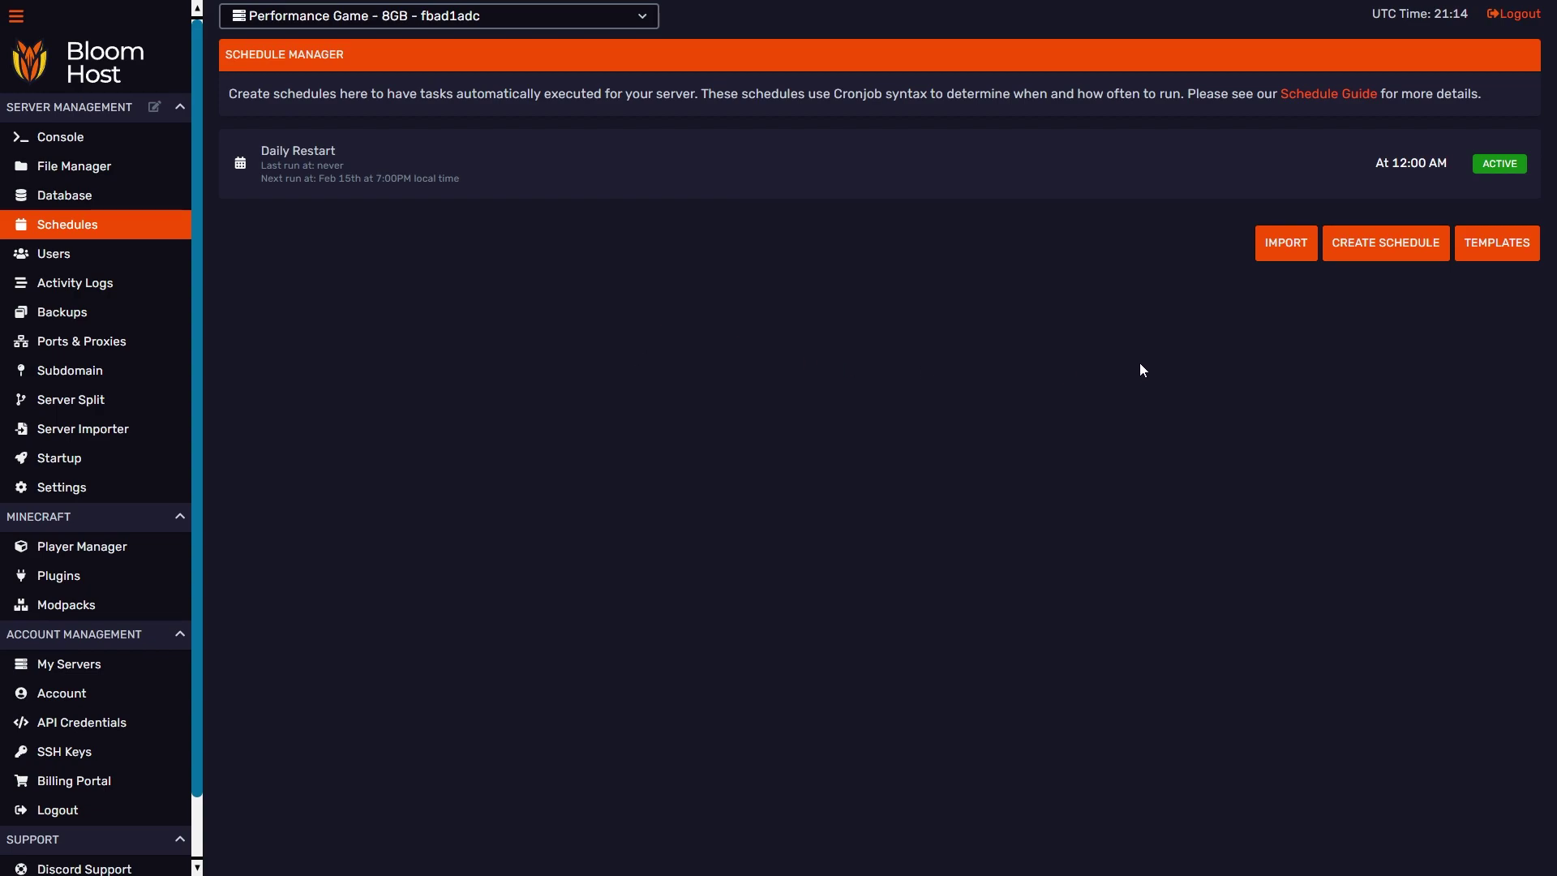
{"action": "left_click", "coordinate": [1373, 247]}
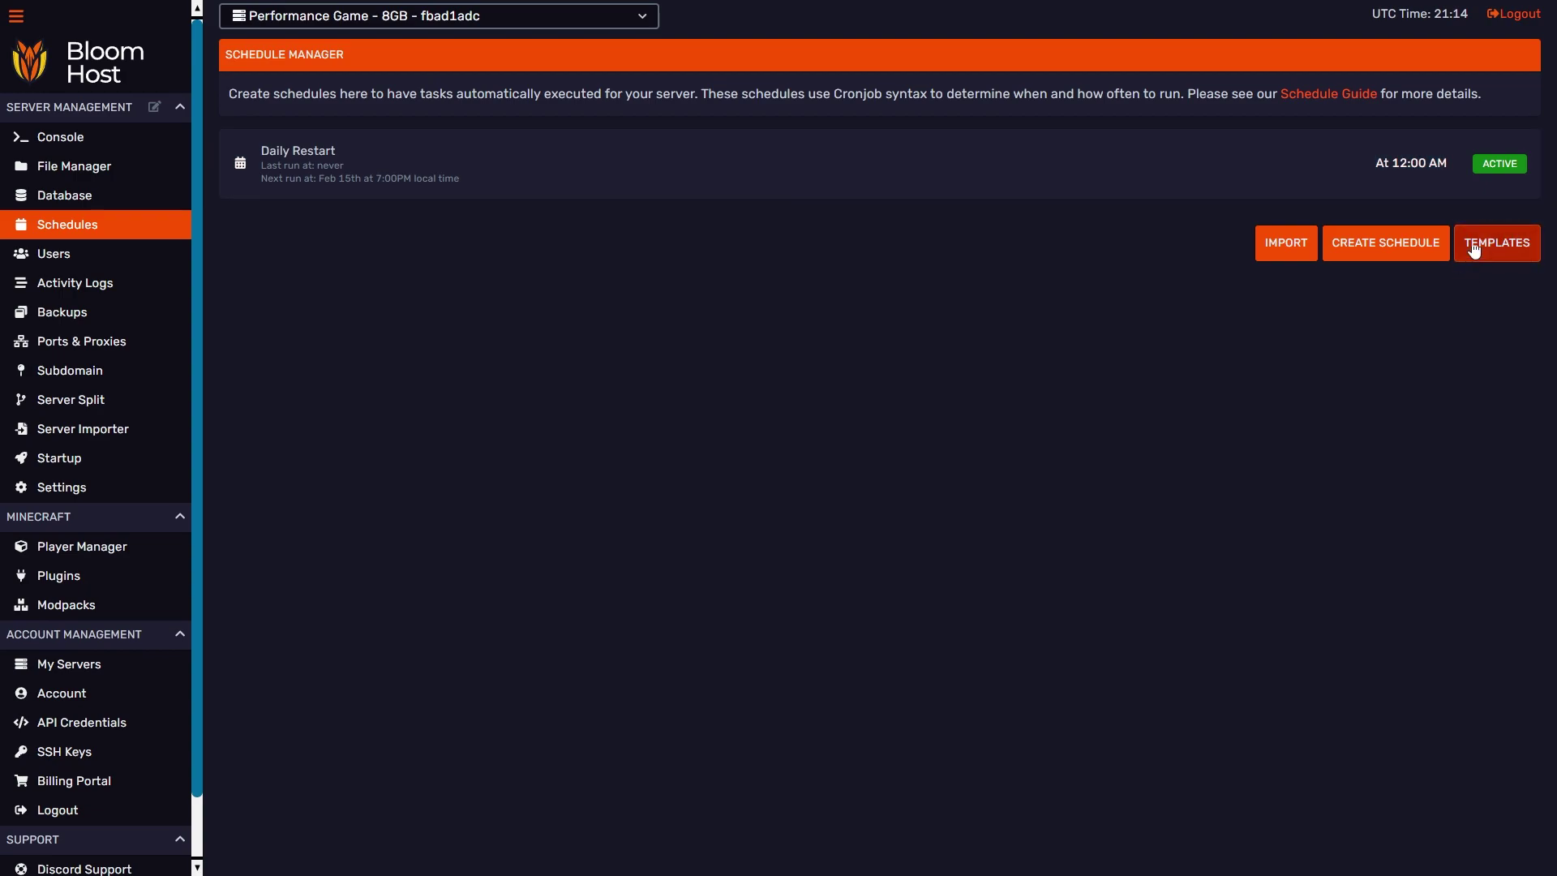
{"action": "left_click", "coordinate": [1499, 251]}
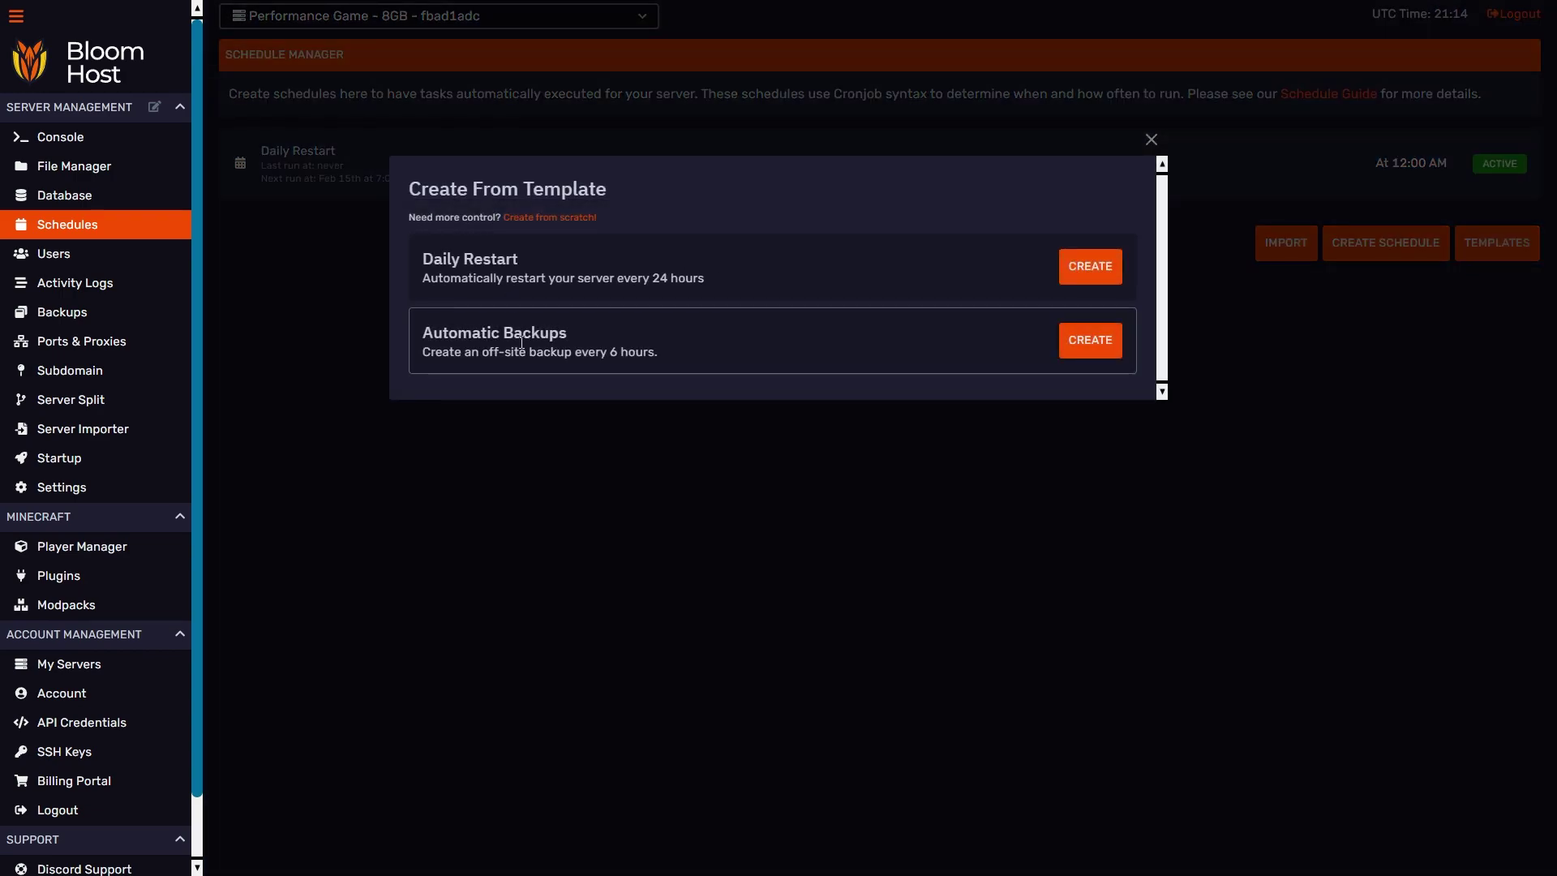
{"action": "left_click", "coordinate": [1151, 140]}
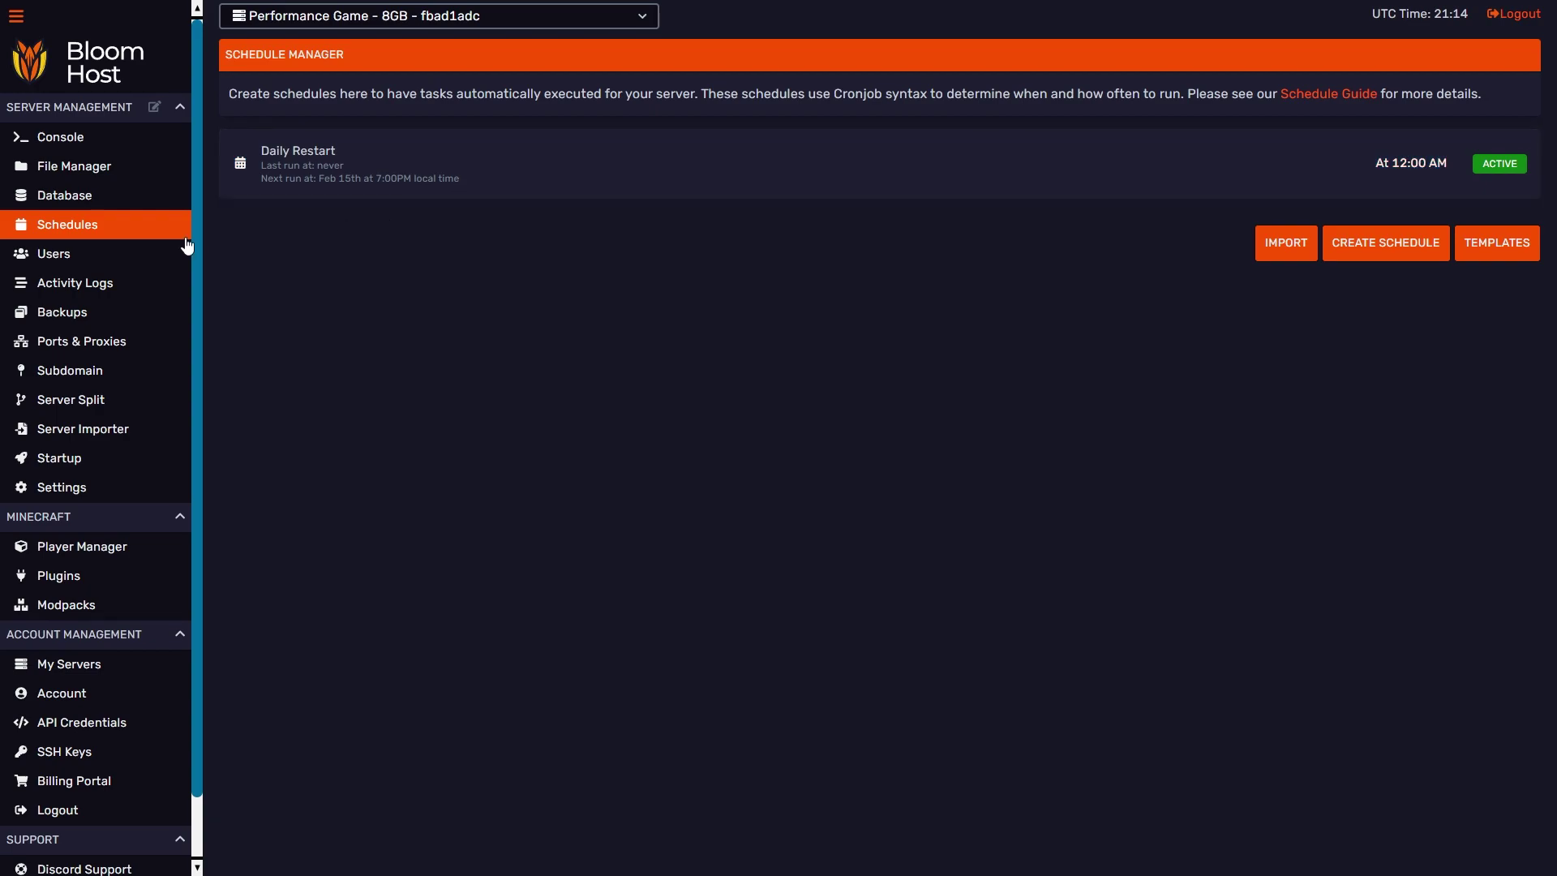
- Open Users and preview the New User subuser form, scrolling through its permissions
{"action": "left_click", "coordinate": [114, 254]}
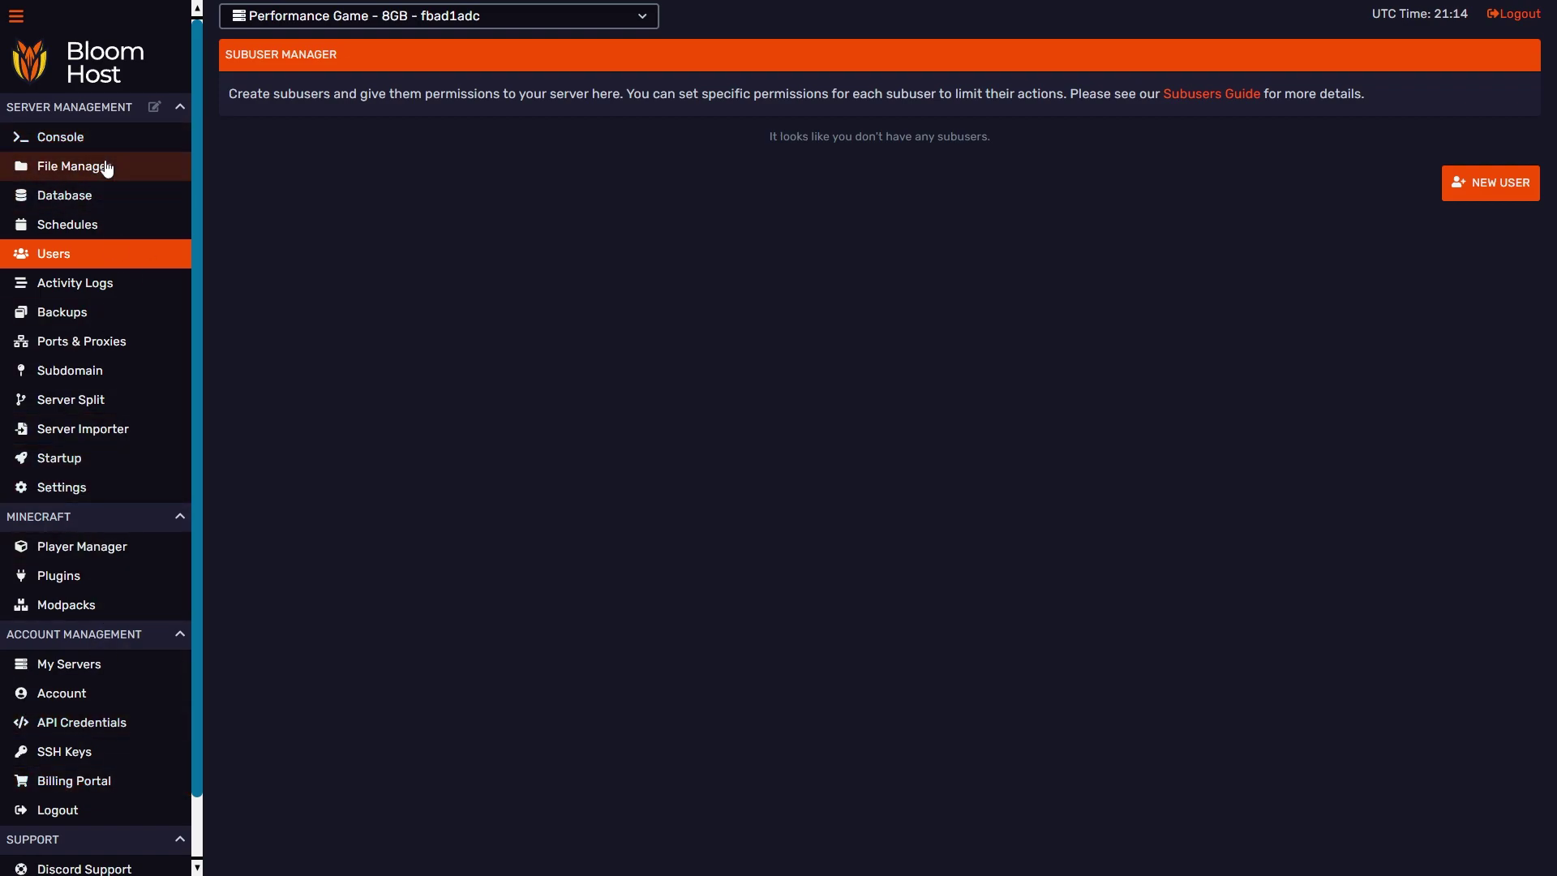
{"action": "left_click", "coordinate": [1467, 185]}
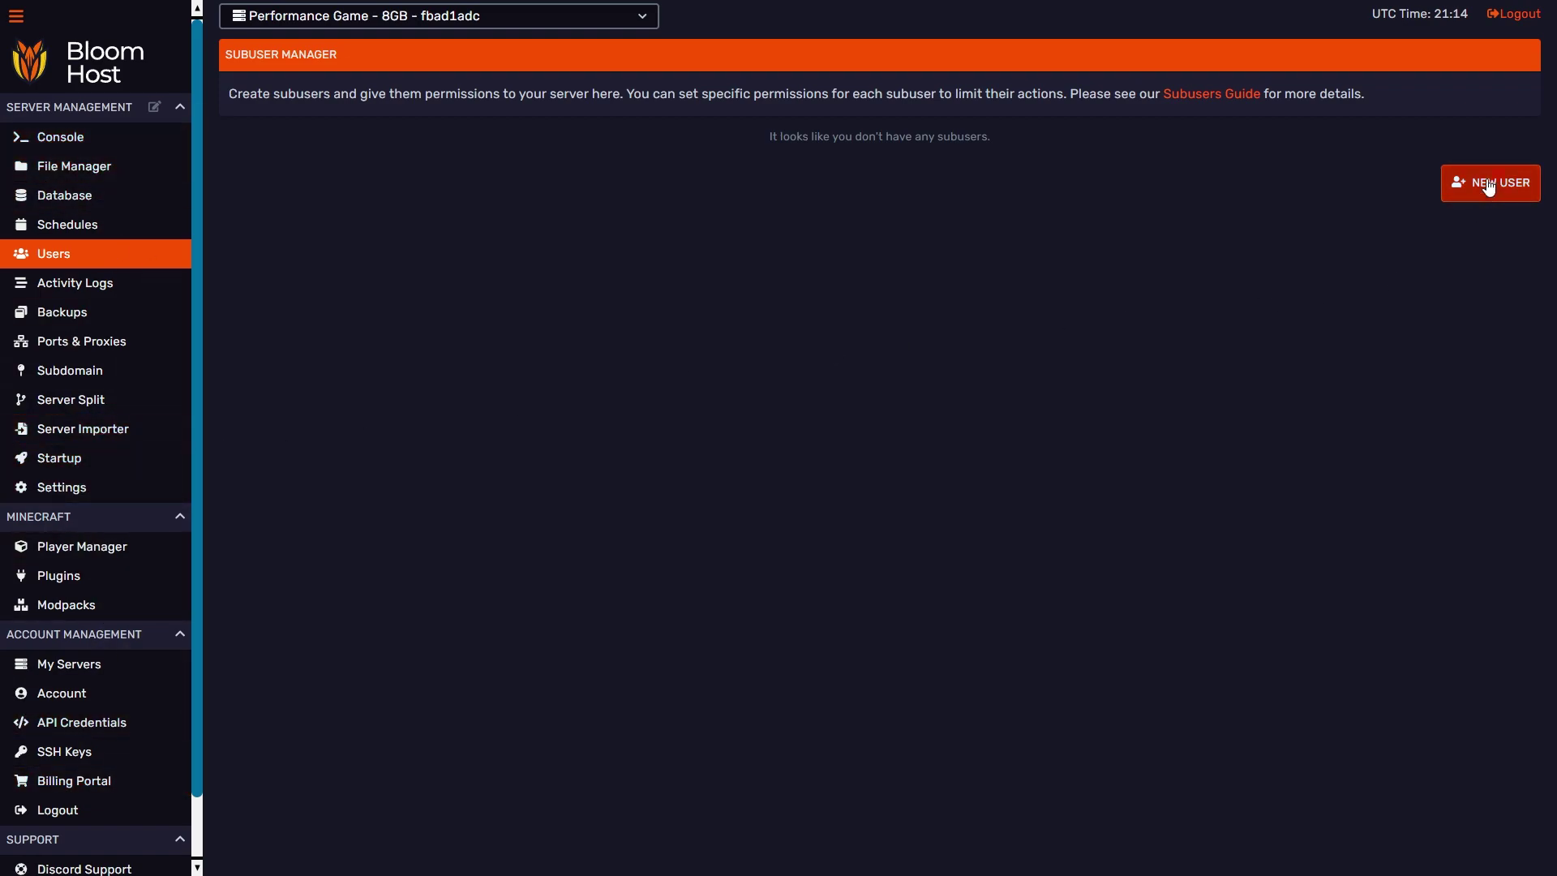
{"action": "left_click_drag", "start_coordinate": [1160, 120], "coordinate": [1158, 193]}
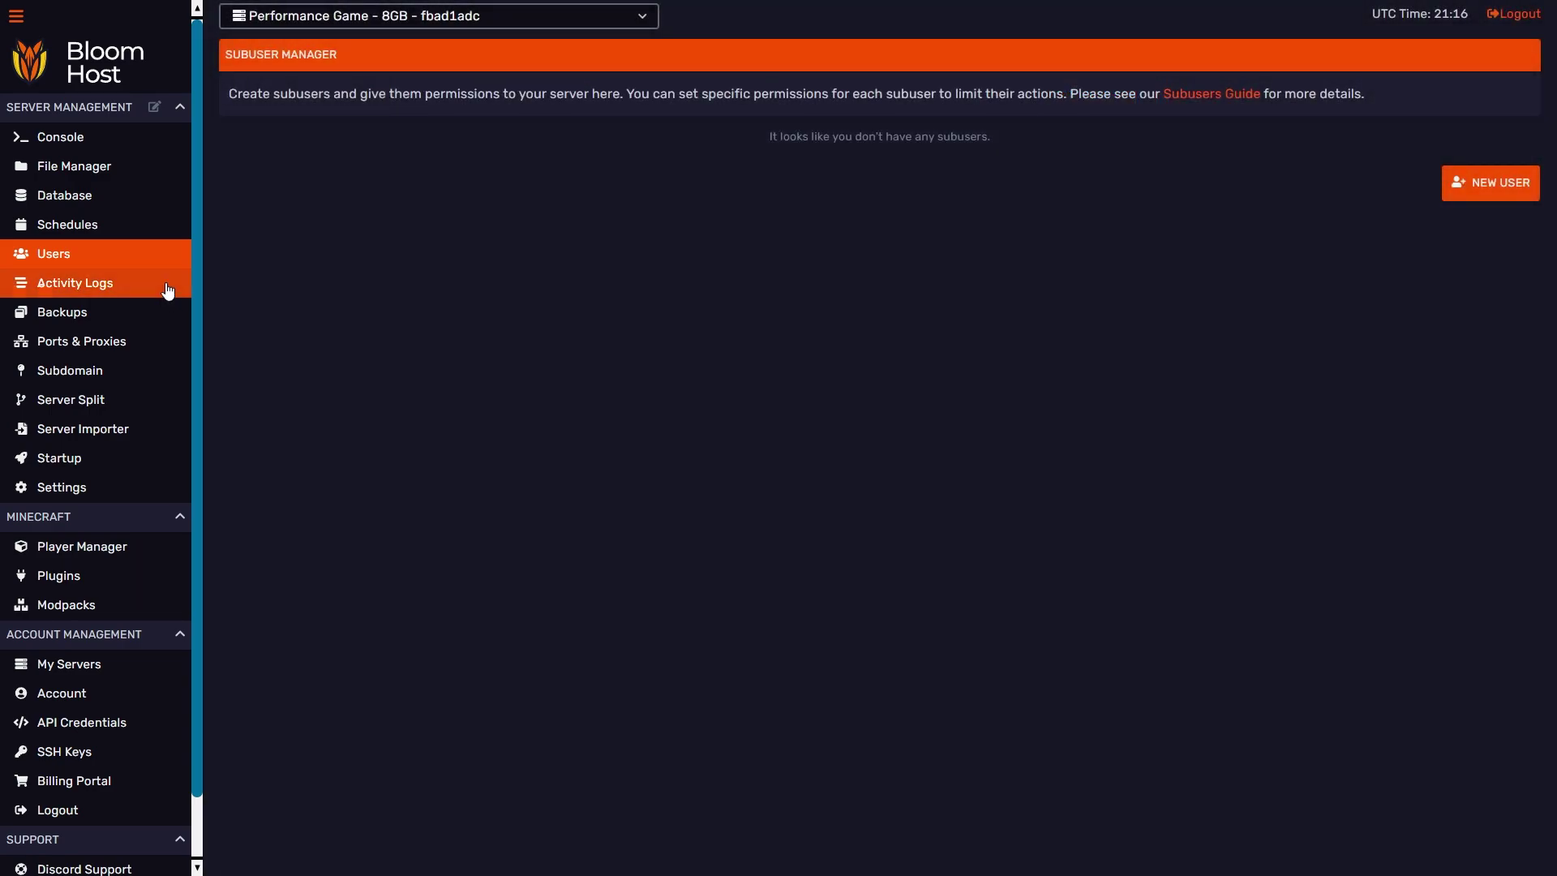
- Open Activity Logs and scroll through the recent power, plugin install and file read events
{"action": "left_click", "coordinate": [142, 280]}
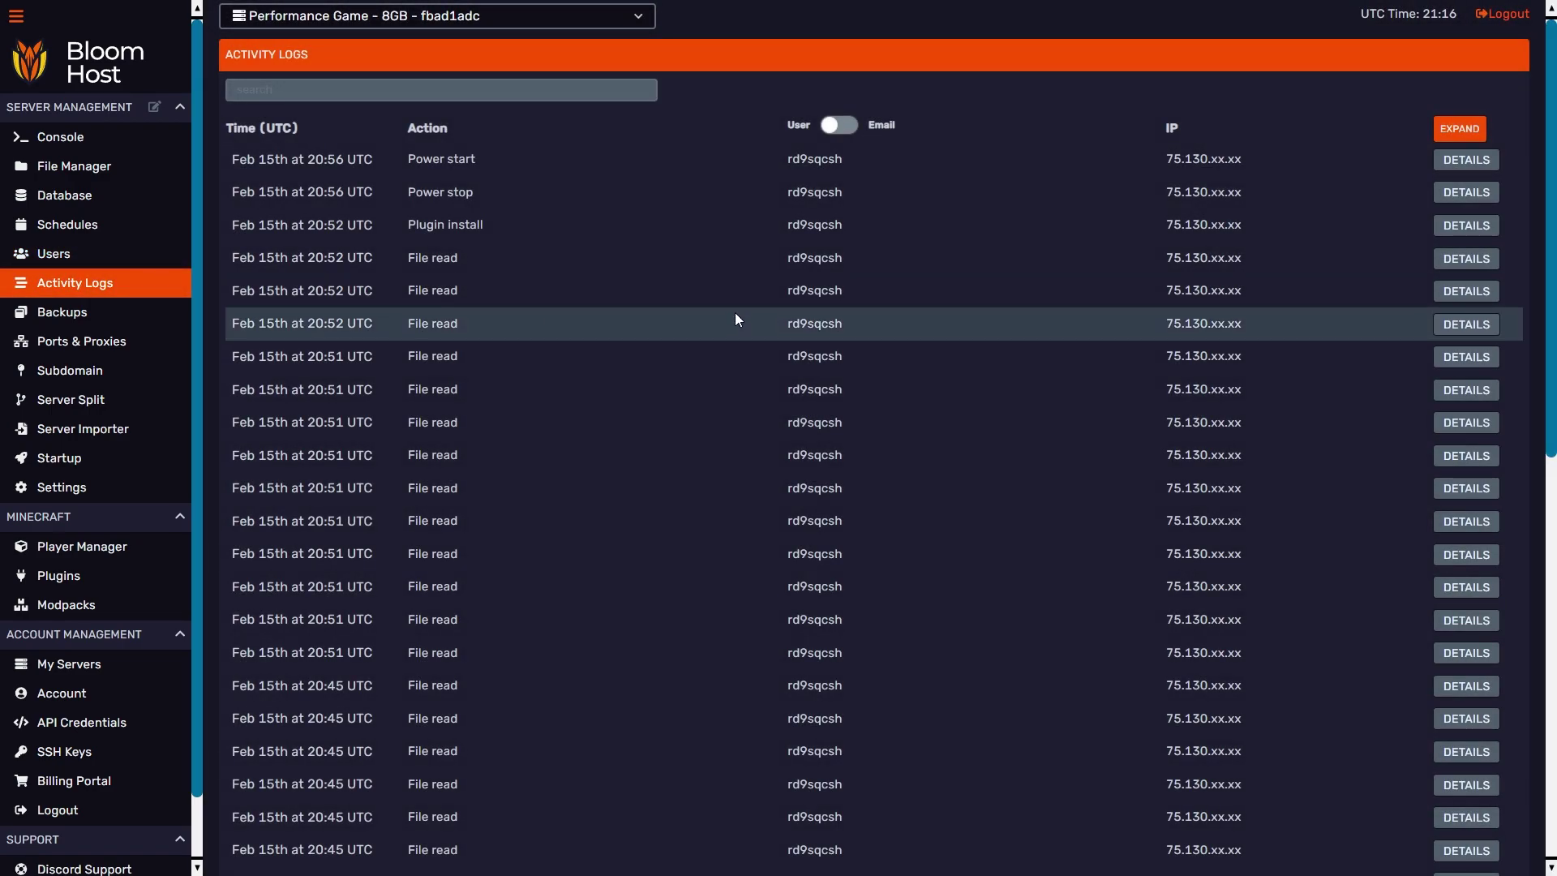
{"action": "scroll", "coordinate": [720, 325], "scroll_direction": "down", "scroll_amount": 10}
{"action": "scroll", "coordinate": [719, 329], "scroll_direction": "up", "scroll_amount": 10}
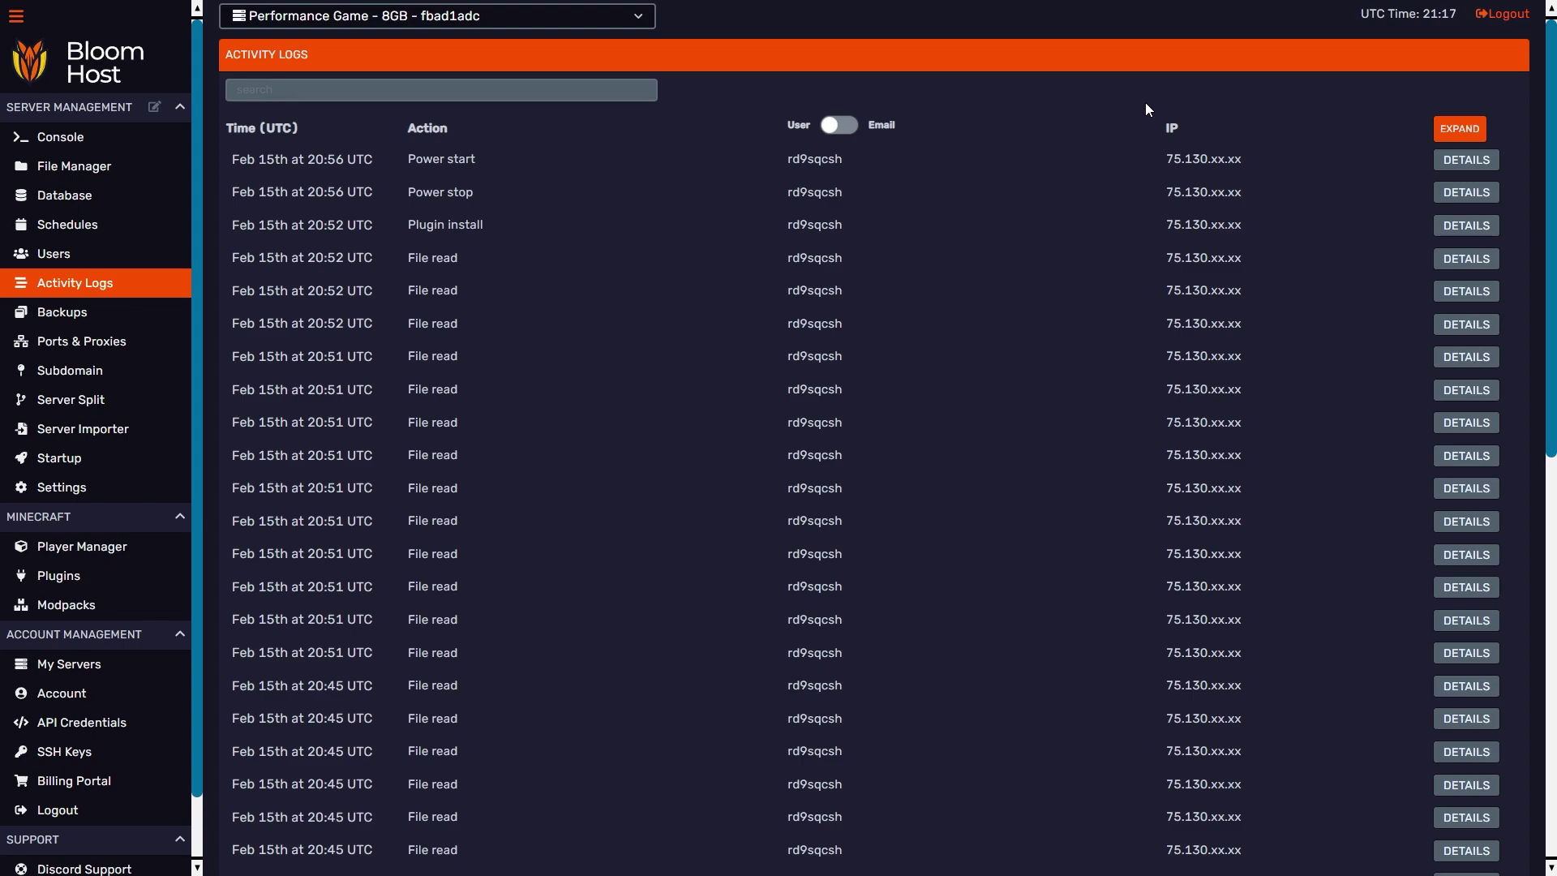
- Open Backups and show the 2024-02-15 backup's Download, Rename, Restore, Mount, Lock and Delete actions
{"action": "left_click", "coordinate": [152, 320]}
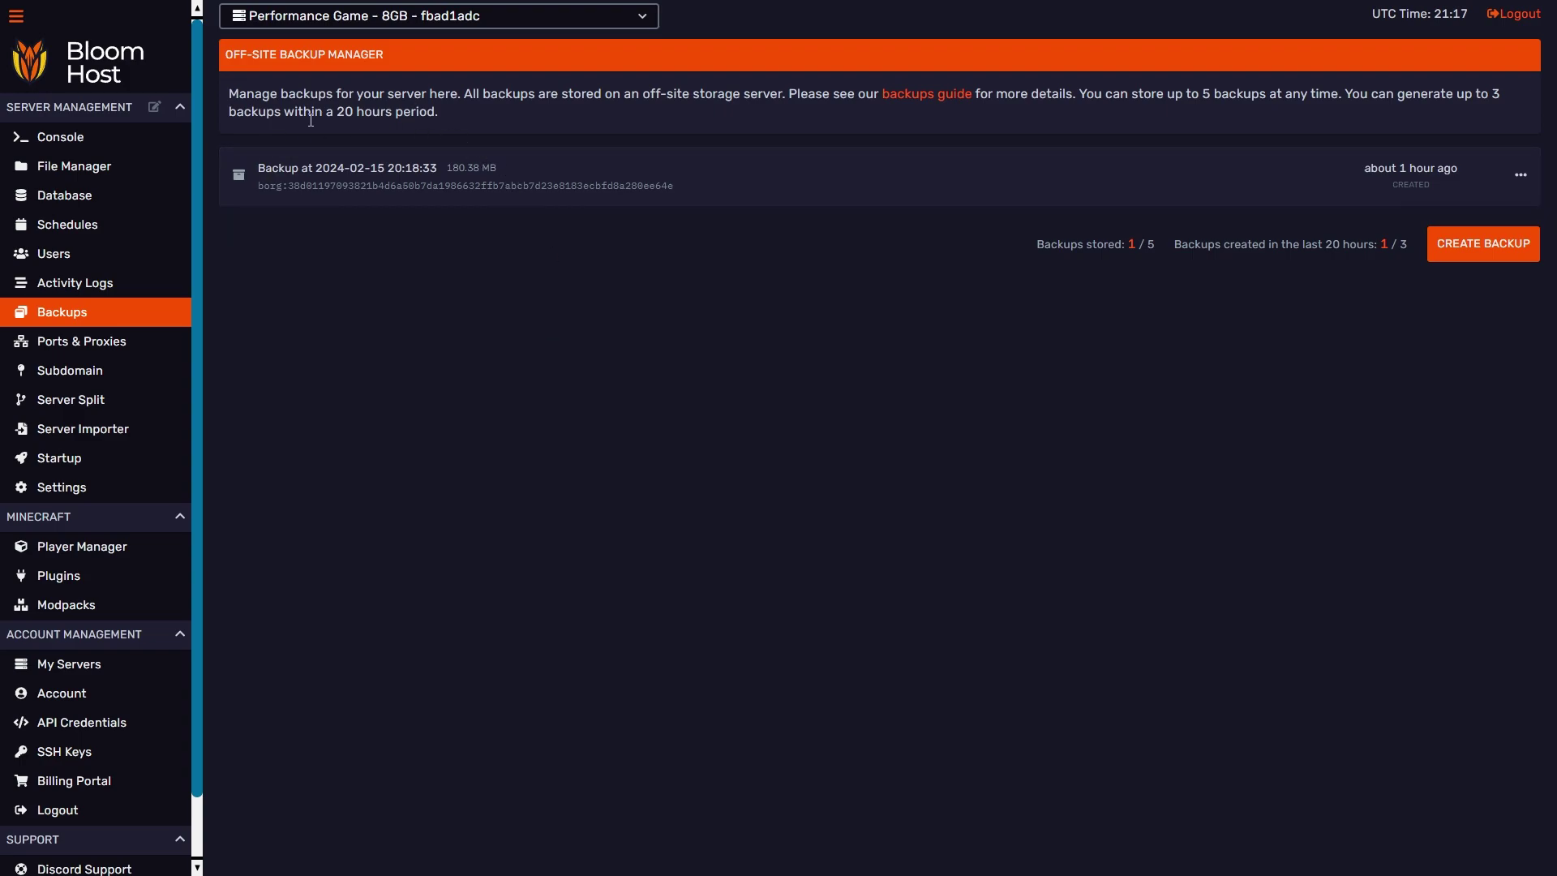
{"action": "left_click", "coordinate": [1521, 176]}
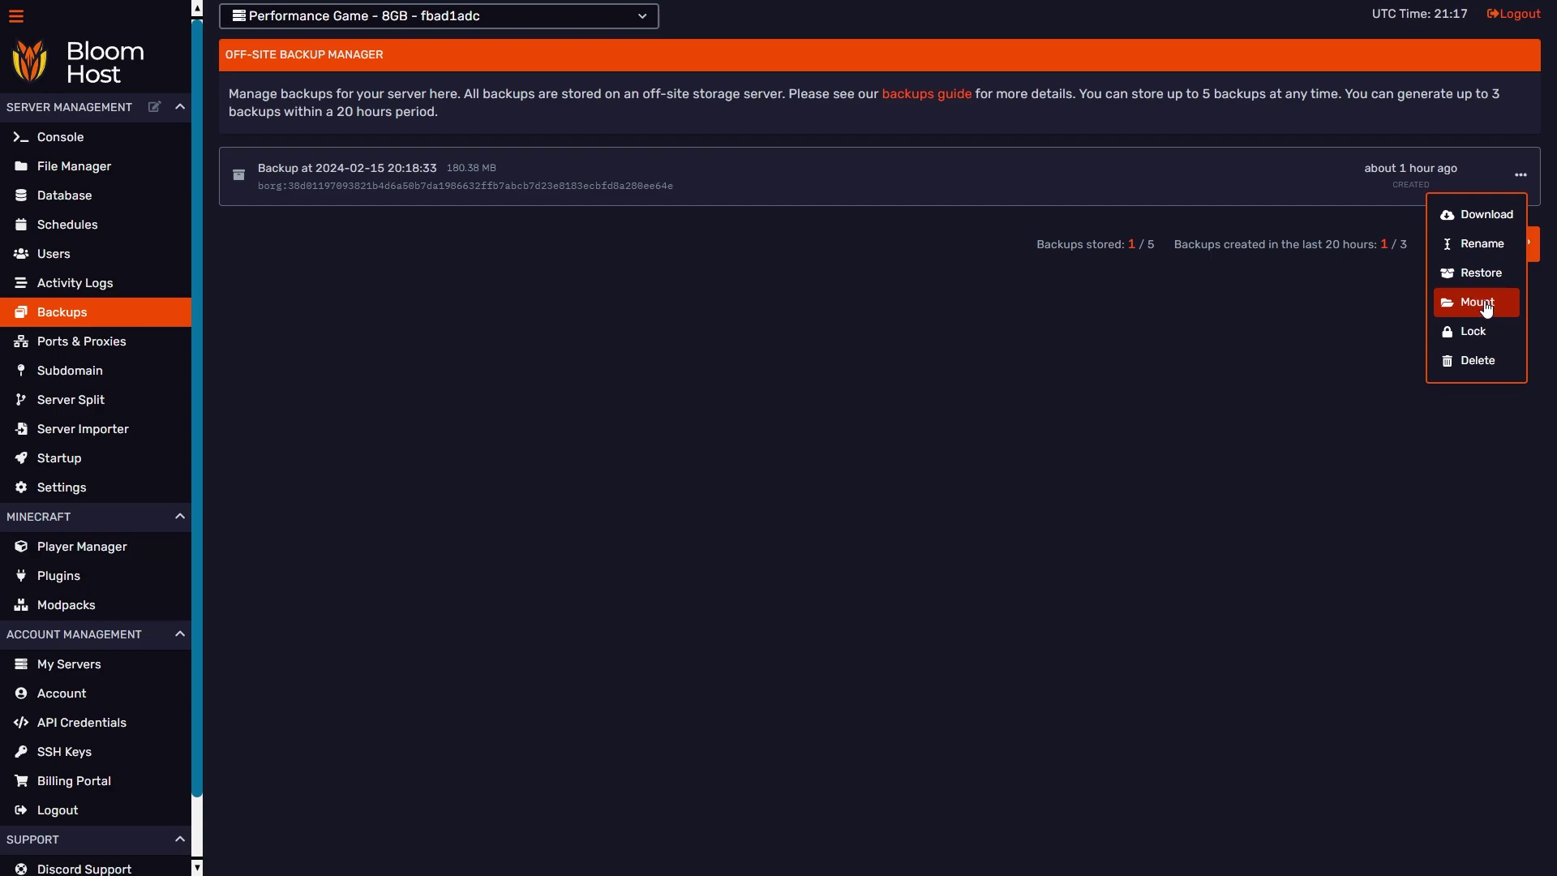
{"action": "left_click", "coordinate": [1359, 290]}
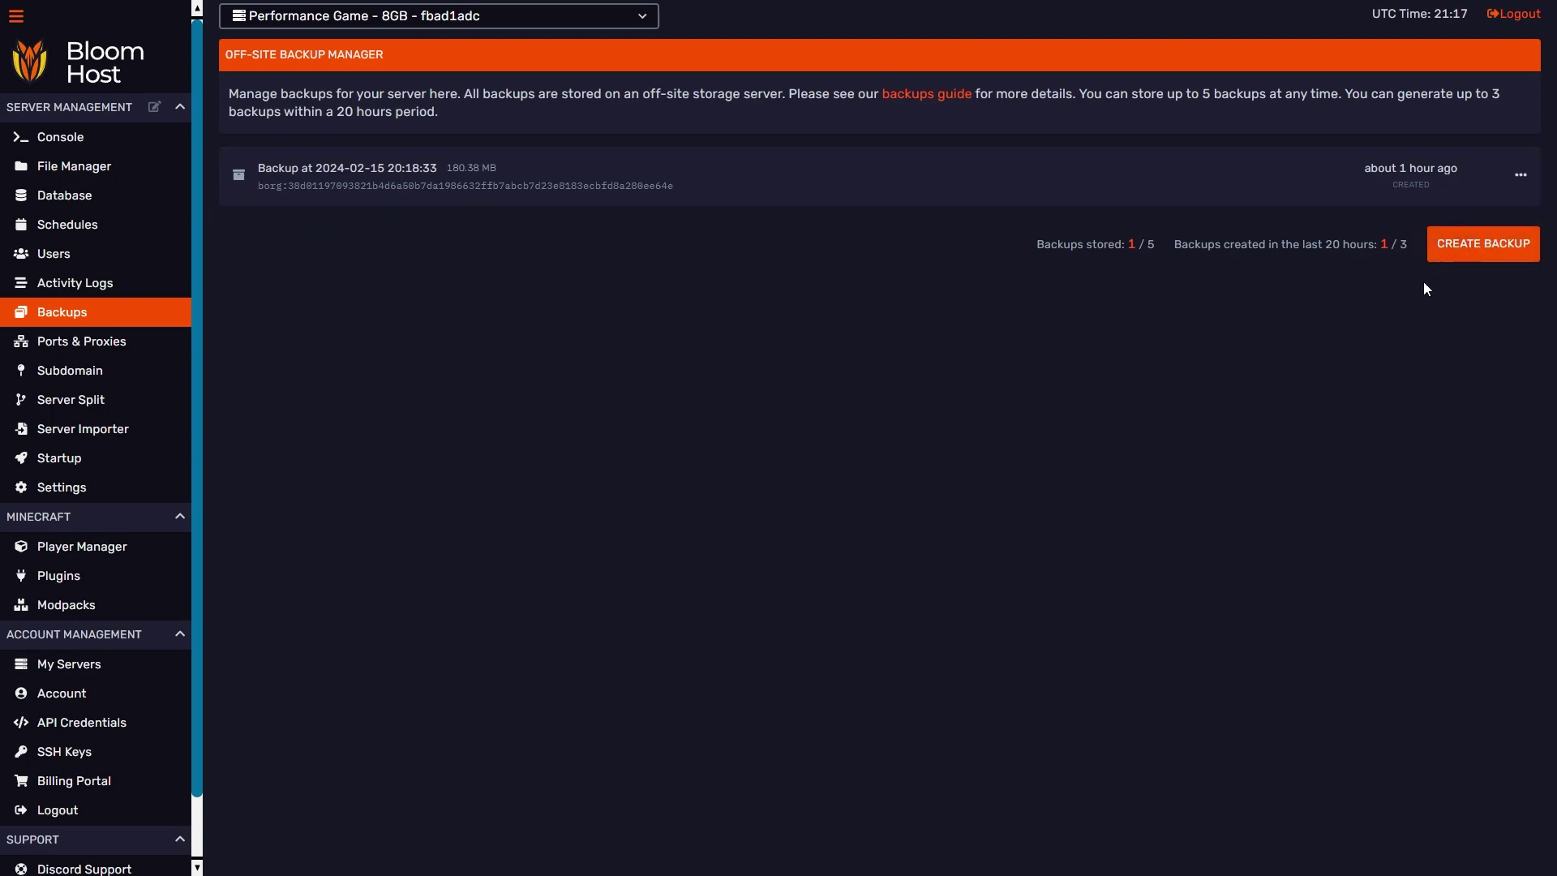
{"action": "left_click", "coordinate": [1521, 176]}
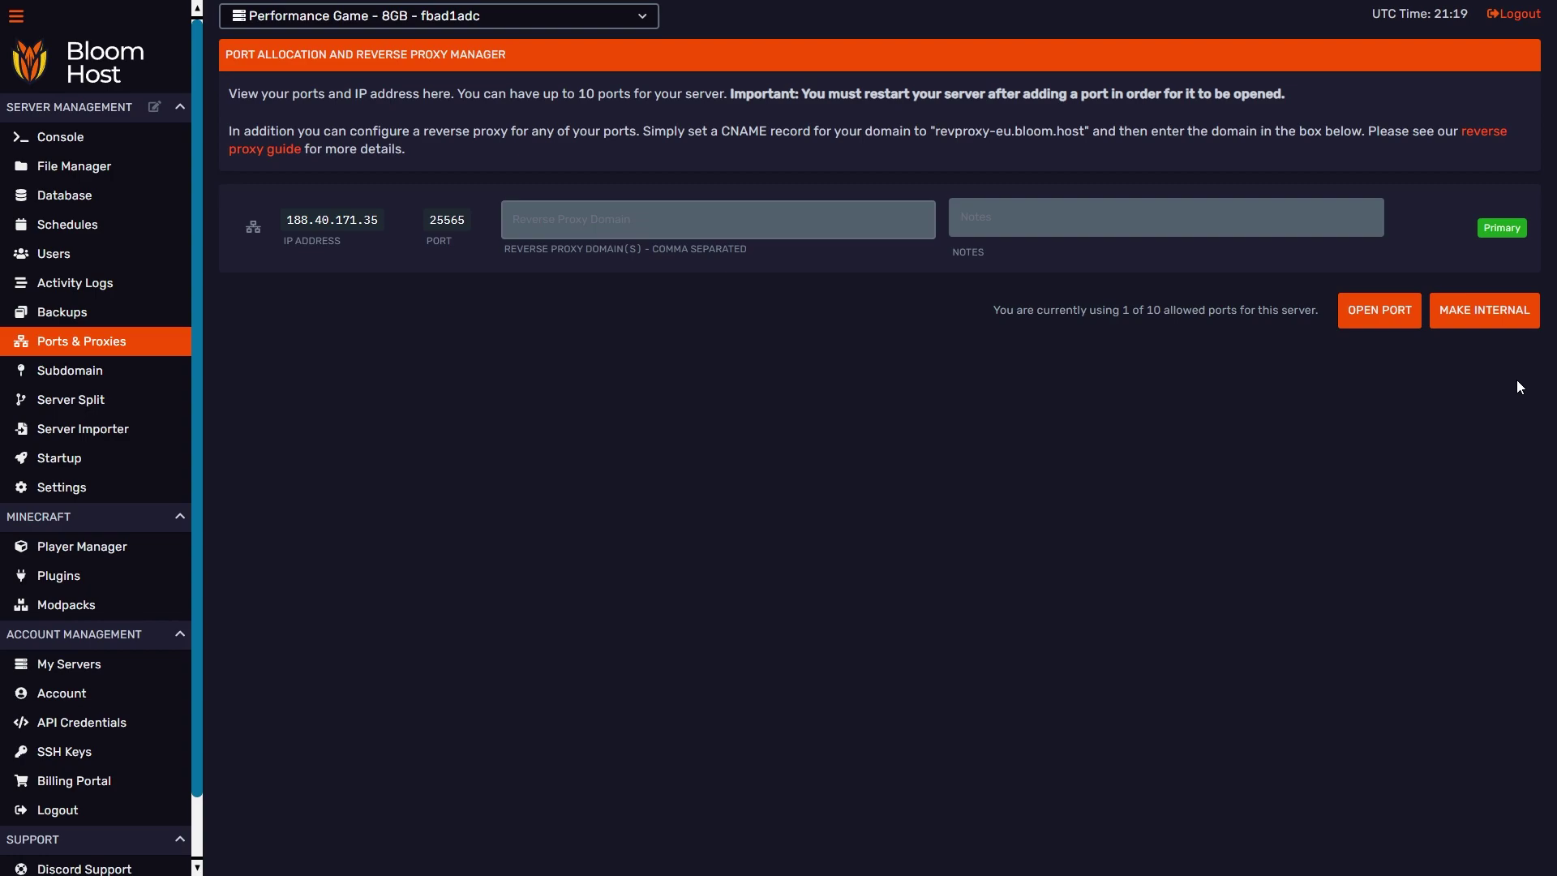
- In the Subdomain manager, enter 'awesomeserver' and view the minecraft.best and blockworlds.io domain options
{"action": "left_click", "coordinate": [70, 370]}
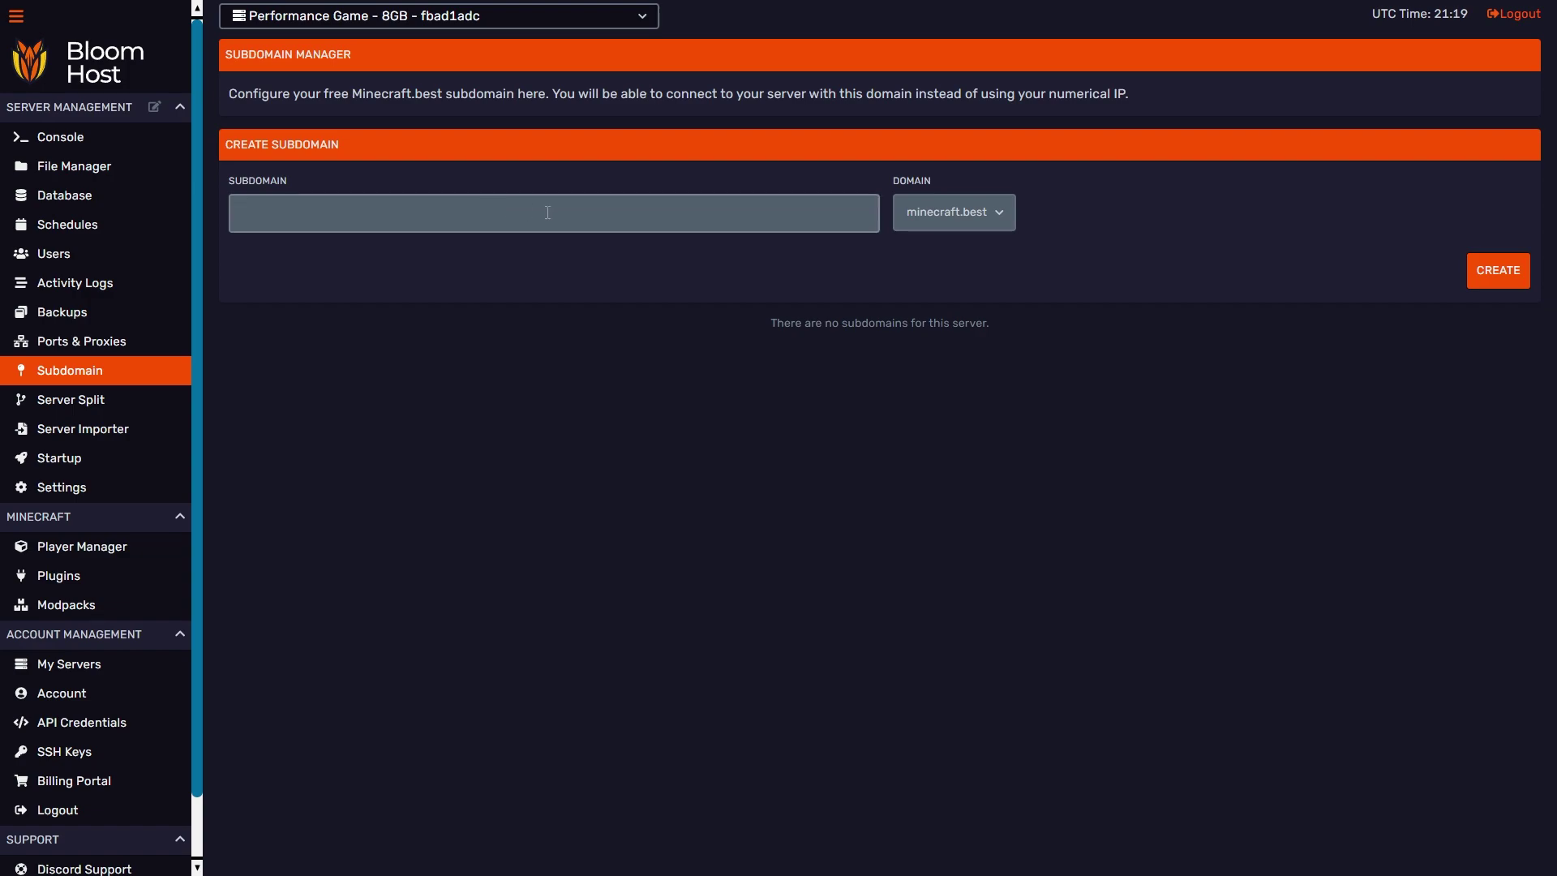
{"action": "left_click", "coordinate": [688, 214]}
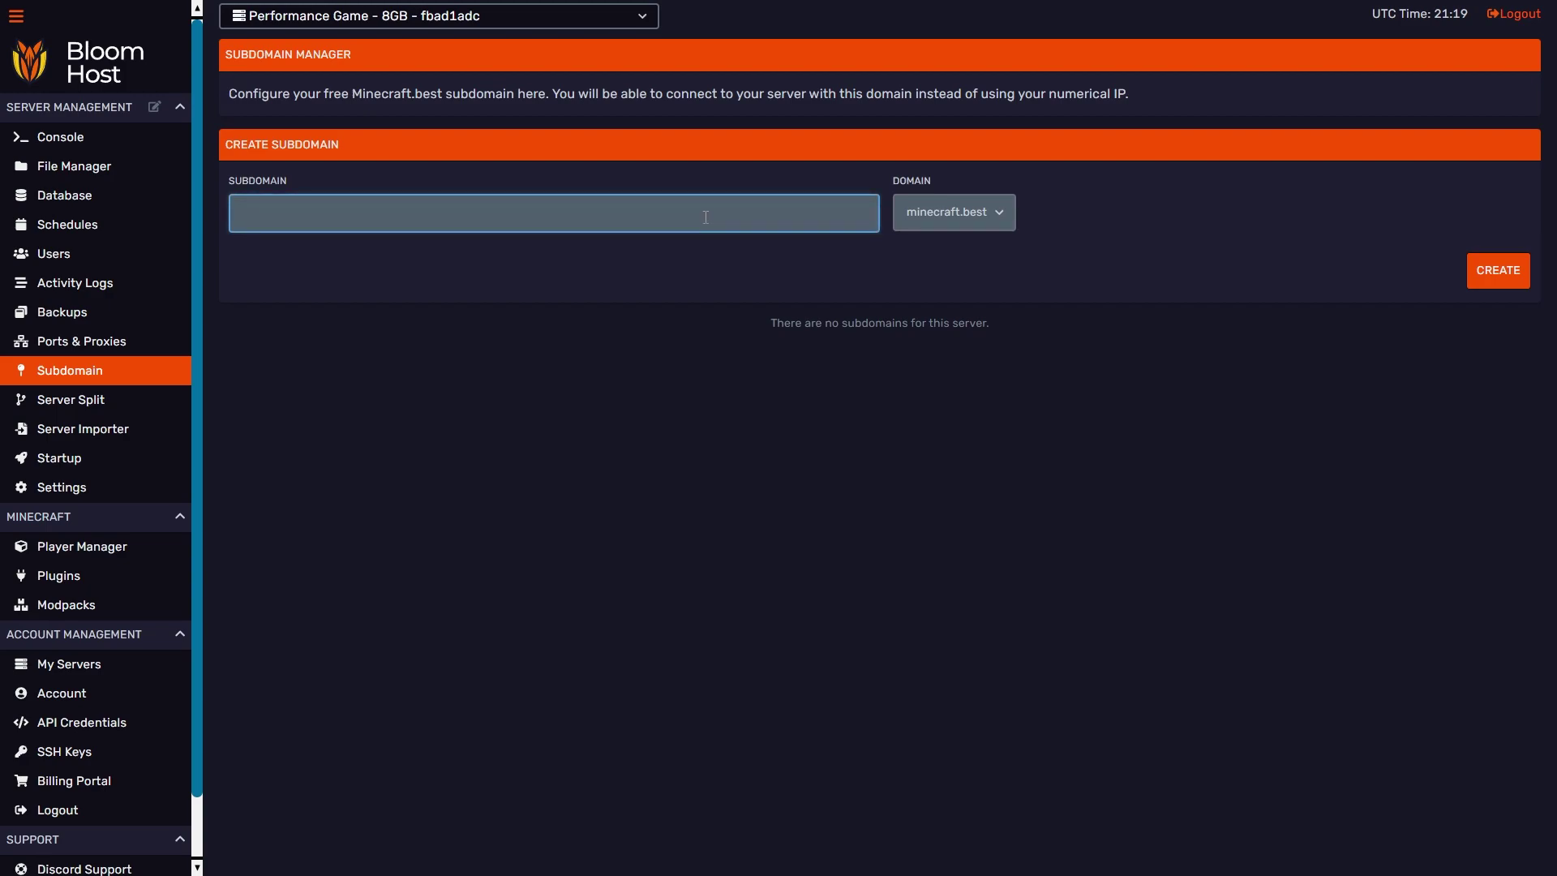
{"action": "type", "text": "awesomeserver"}
{"action": "left_click", "coordinate": [986, 211]}
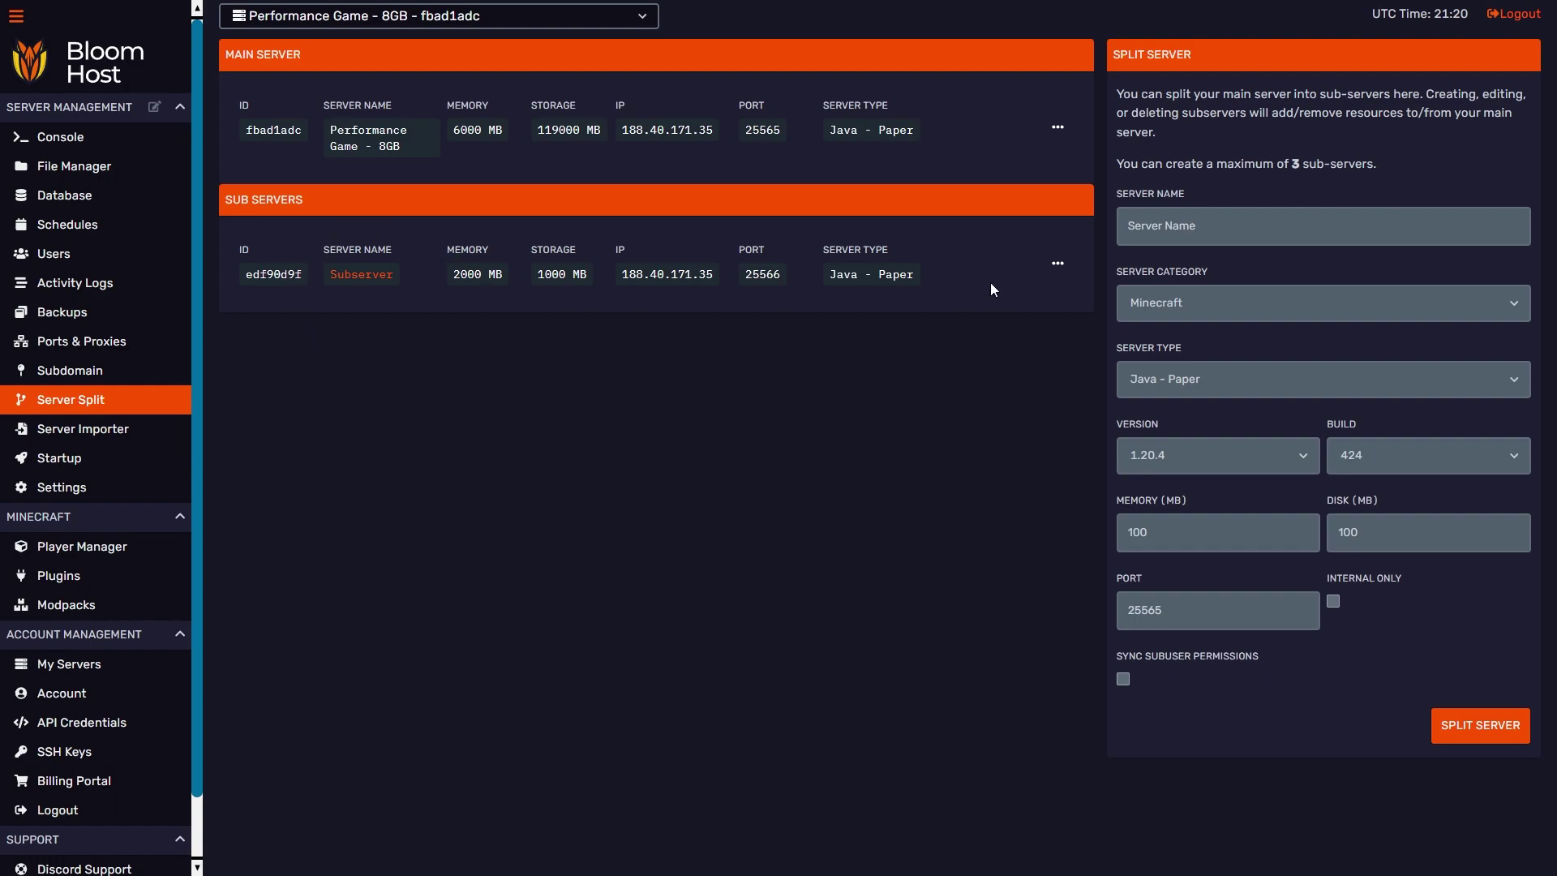
- Show the options menus for the Subserver (port 25566) and the main server rows
{"action": "left_click", "coordinate": [1057, 264]}
{"action": "left_click", "coordinate": [1056, 264]}
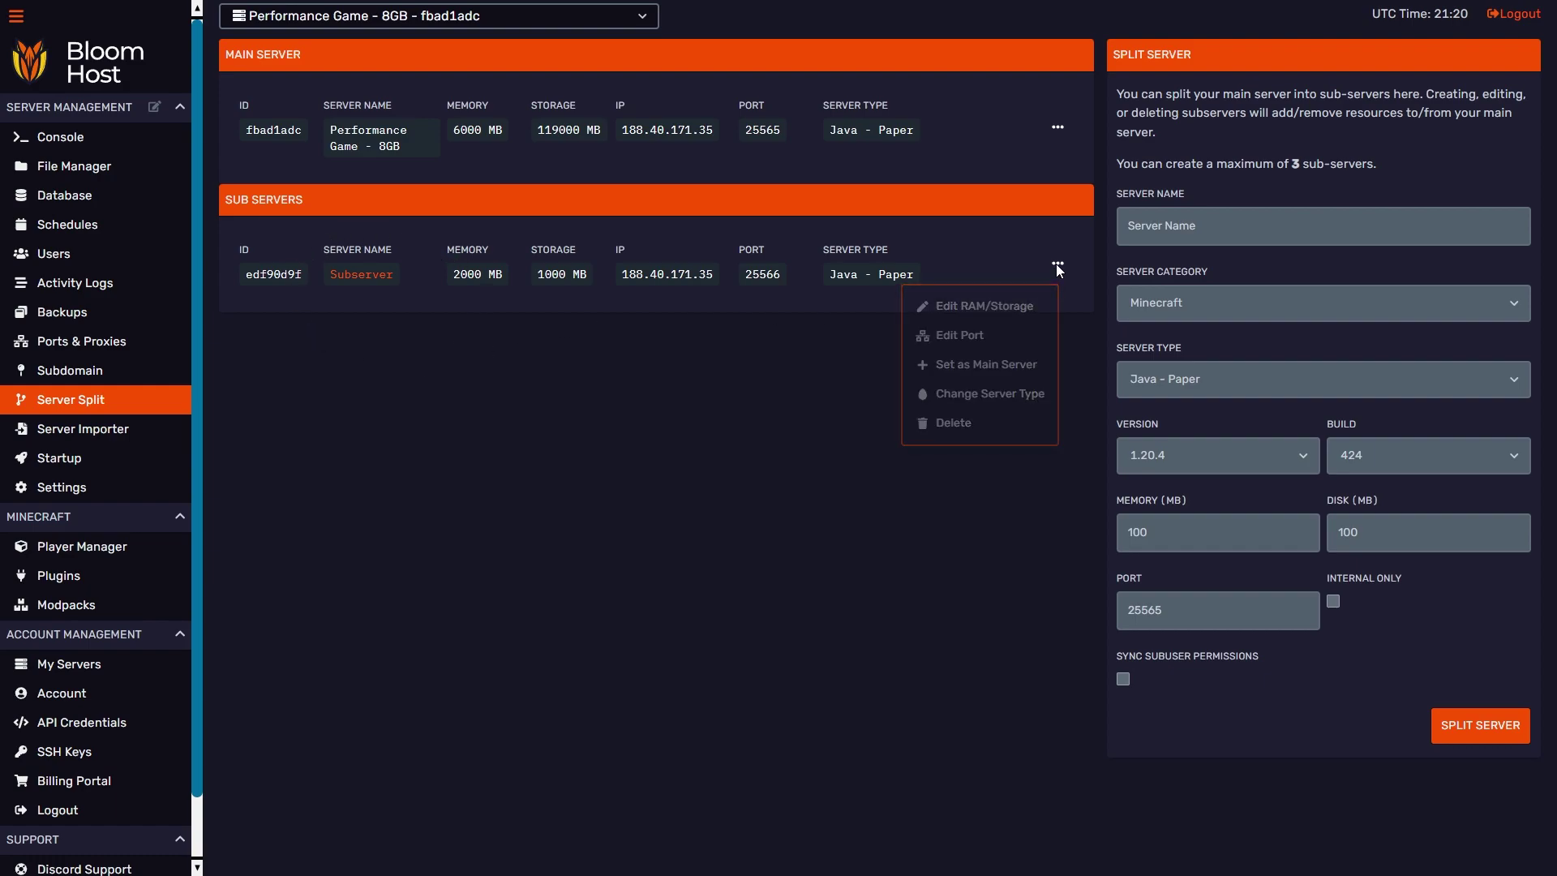
- View the Server Importer's FTP import form with base directory '/' and Delete Files on
{"action": "left_click", "coordinate": [1057, 128]}
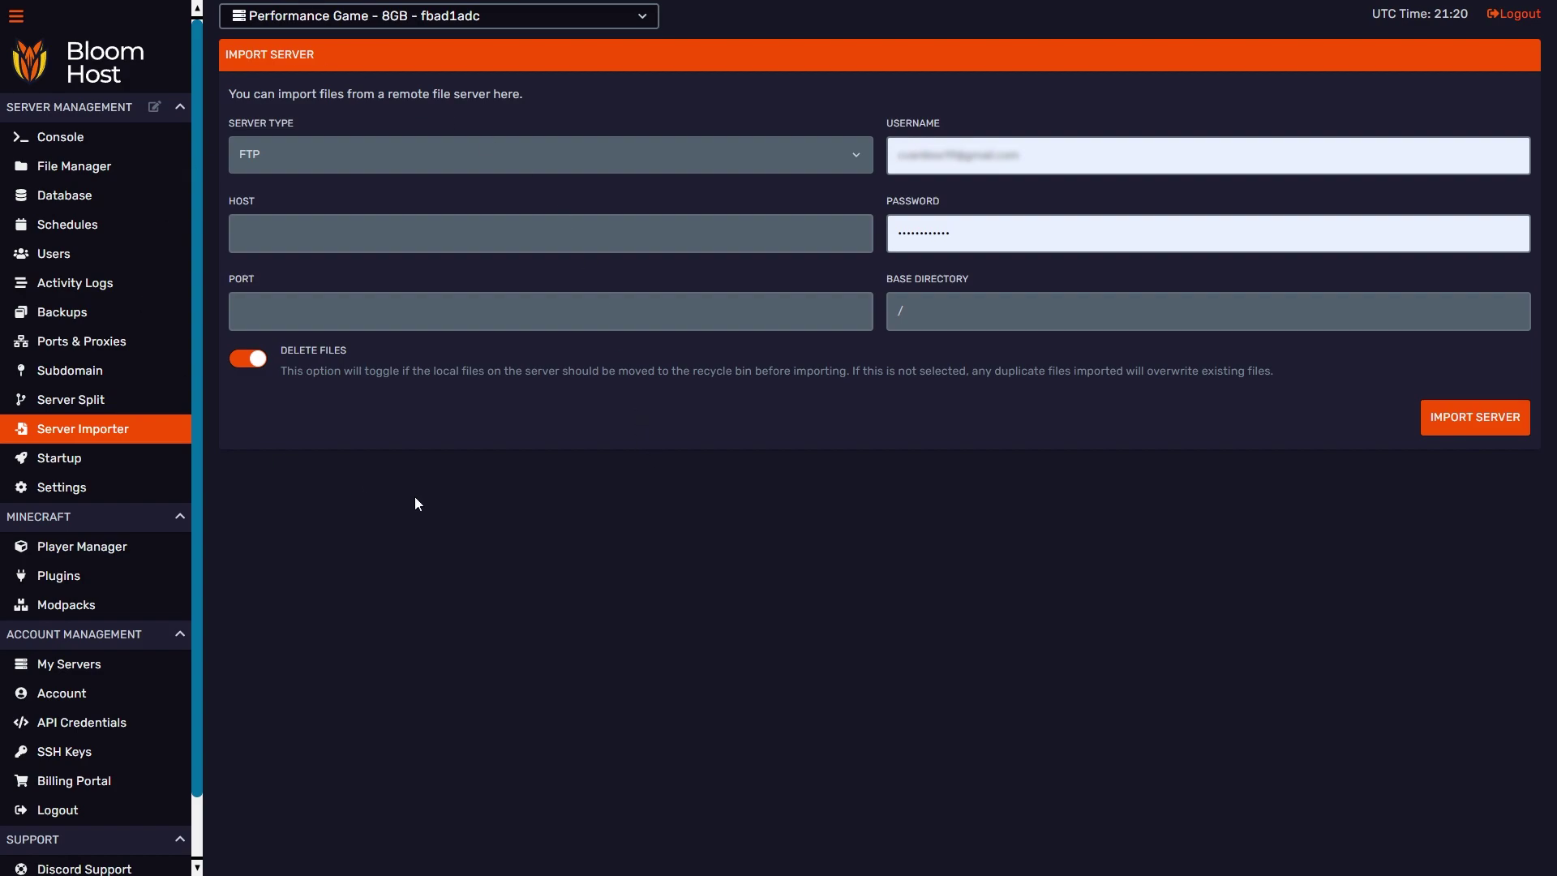
- Open Startup and check the Java Version list, leaving Java 17 selected
{"action": "left_click", "coordinate": [154, 460]}
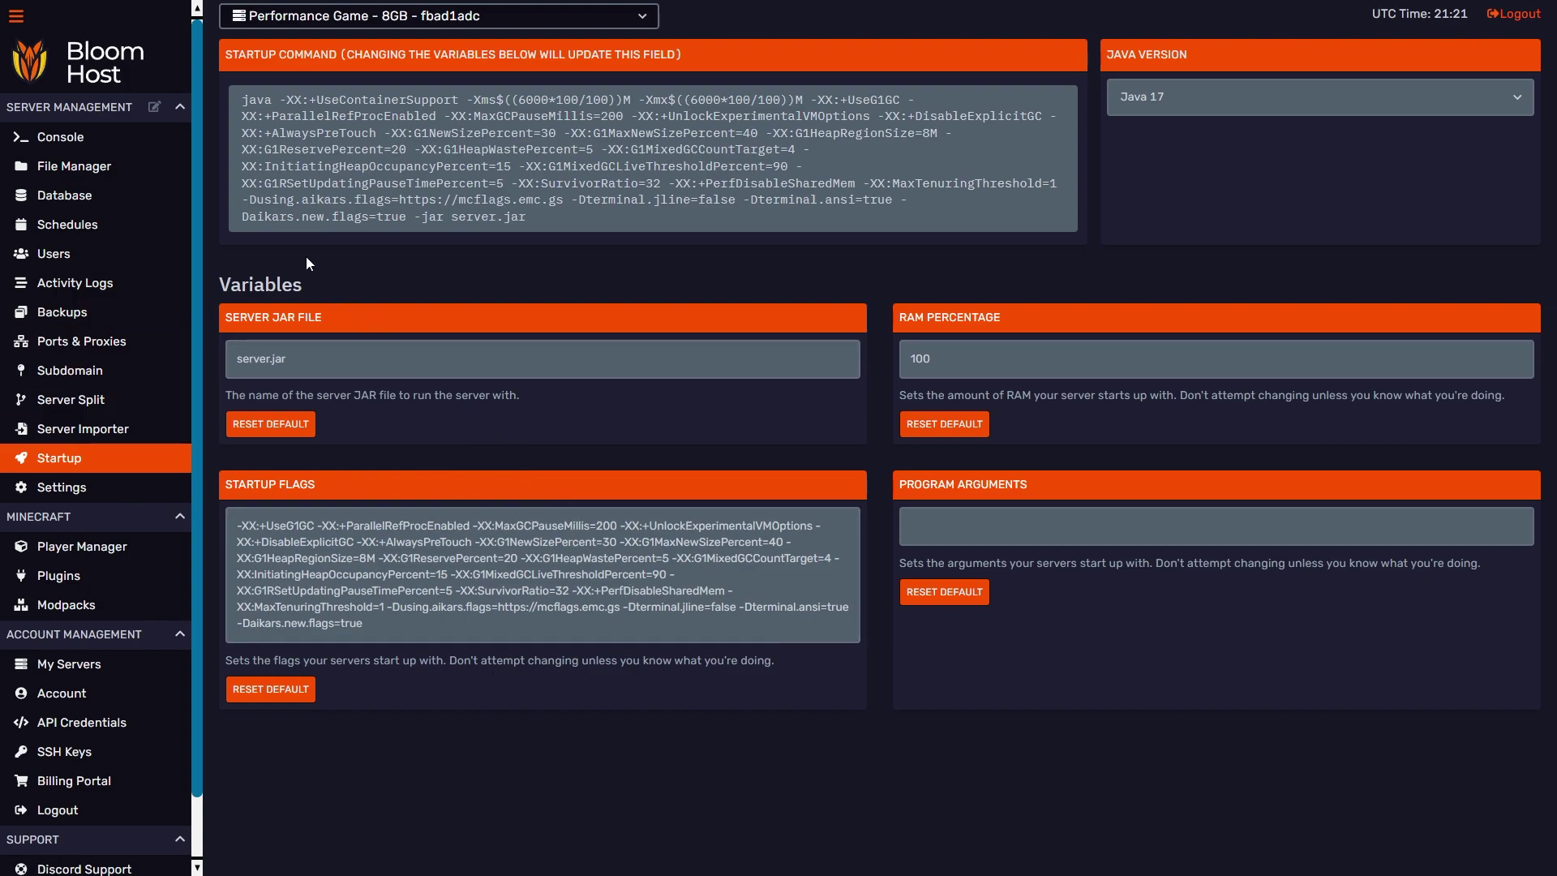
{"action": "left_click", "coordinate": [1184, 106]}
{"action": "left_click", "coordinate": [1154, 99]}
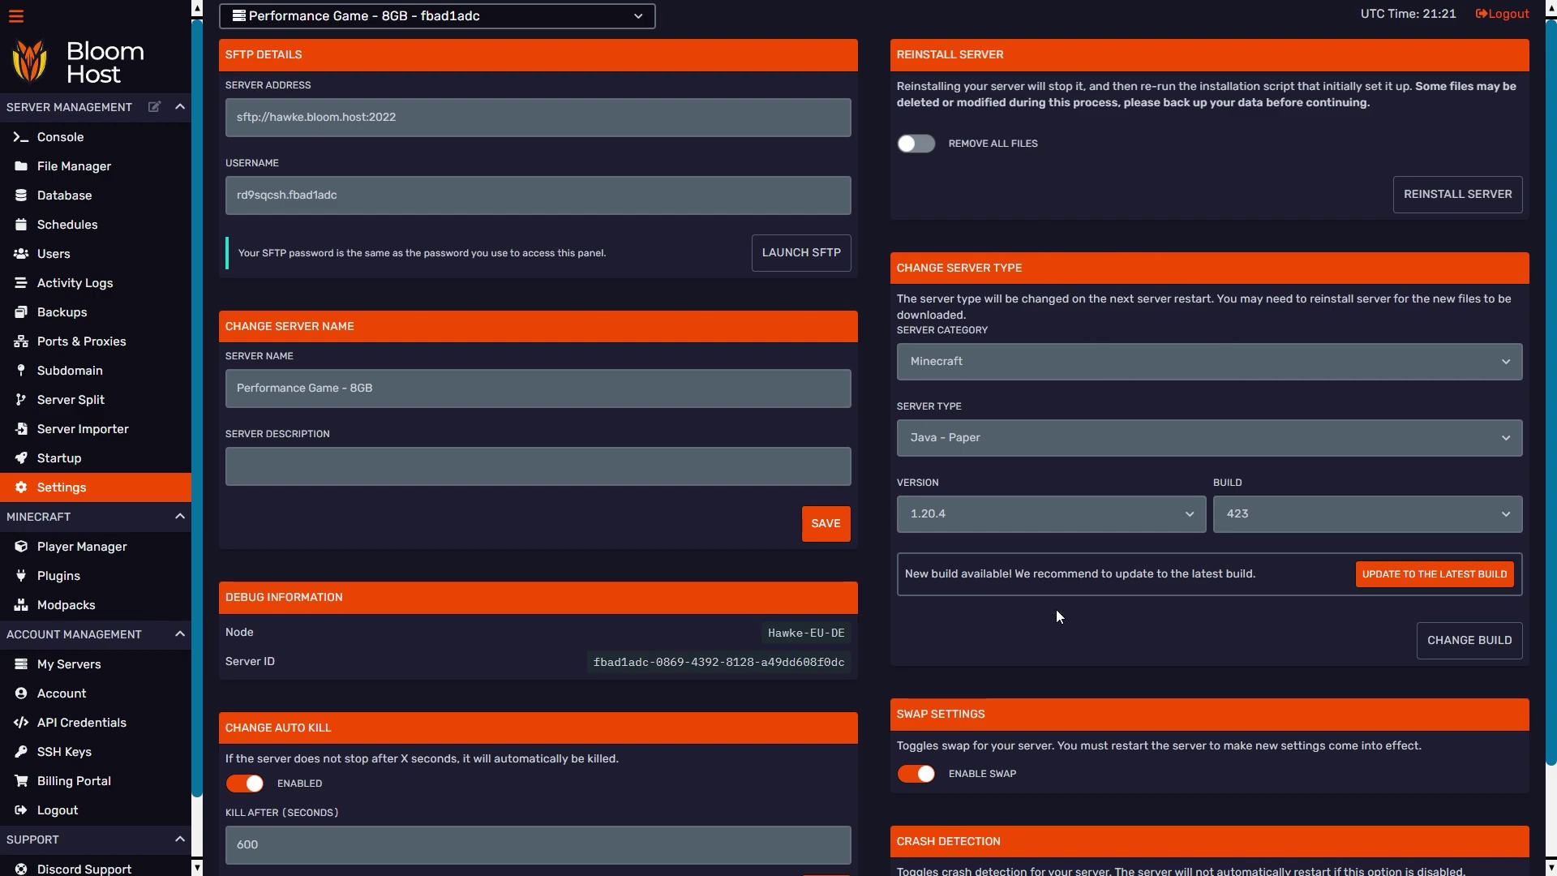
- Review the Server Type, Version and Server Category options, keeping Java - Paper 1.20.4 unchanged
{"action": "left_click", "coordinate": [969, 438]}
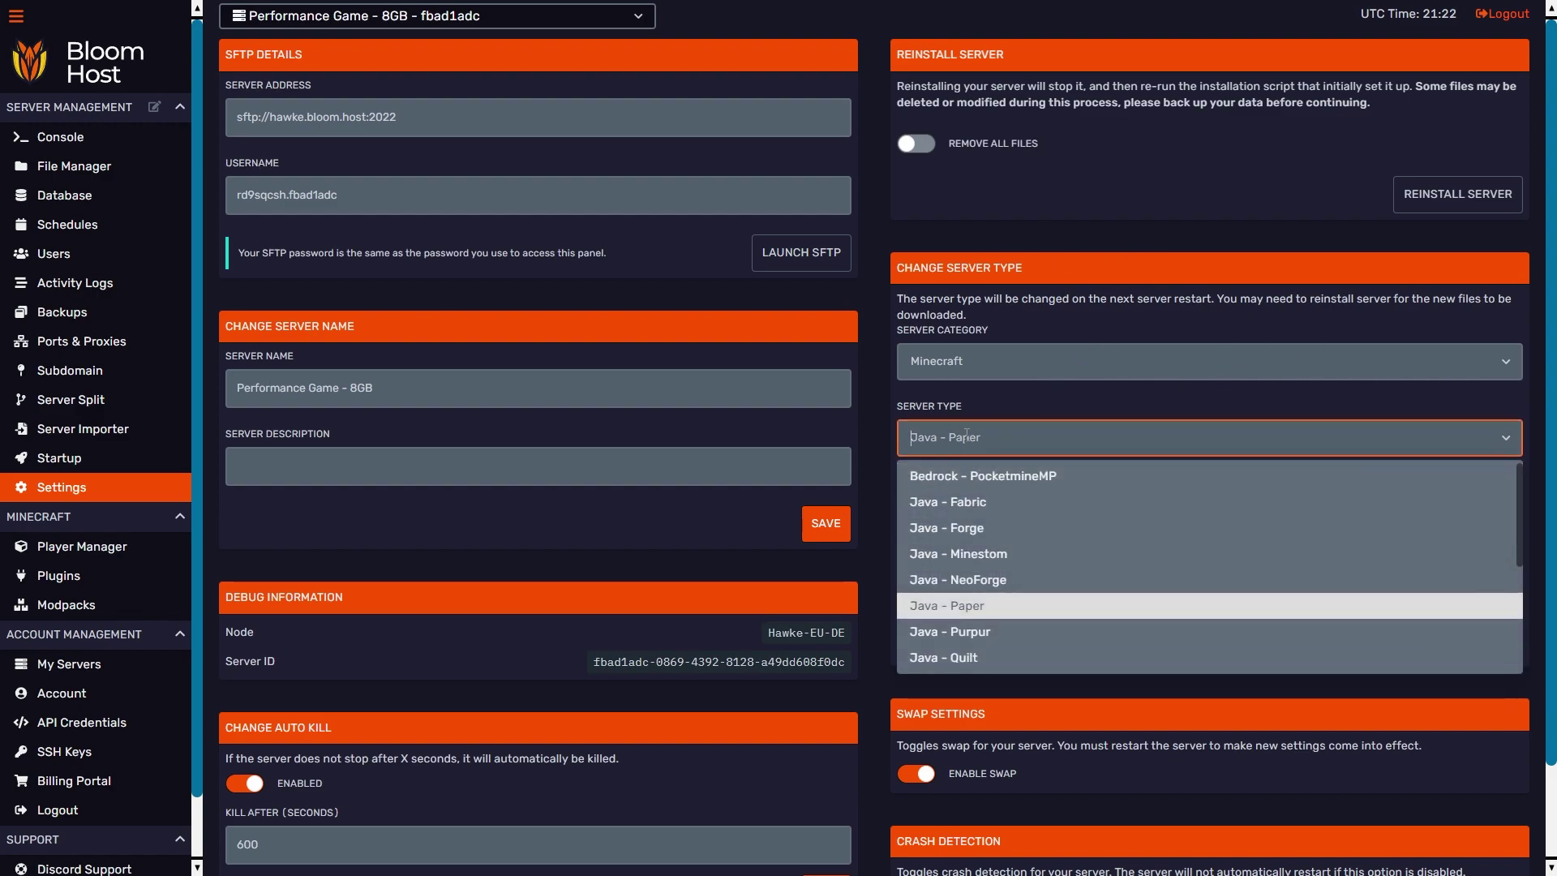
{"action": "left_click", "coordinate": [969, 438]}
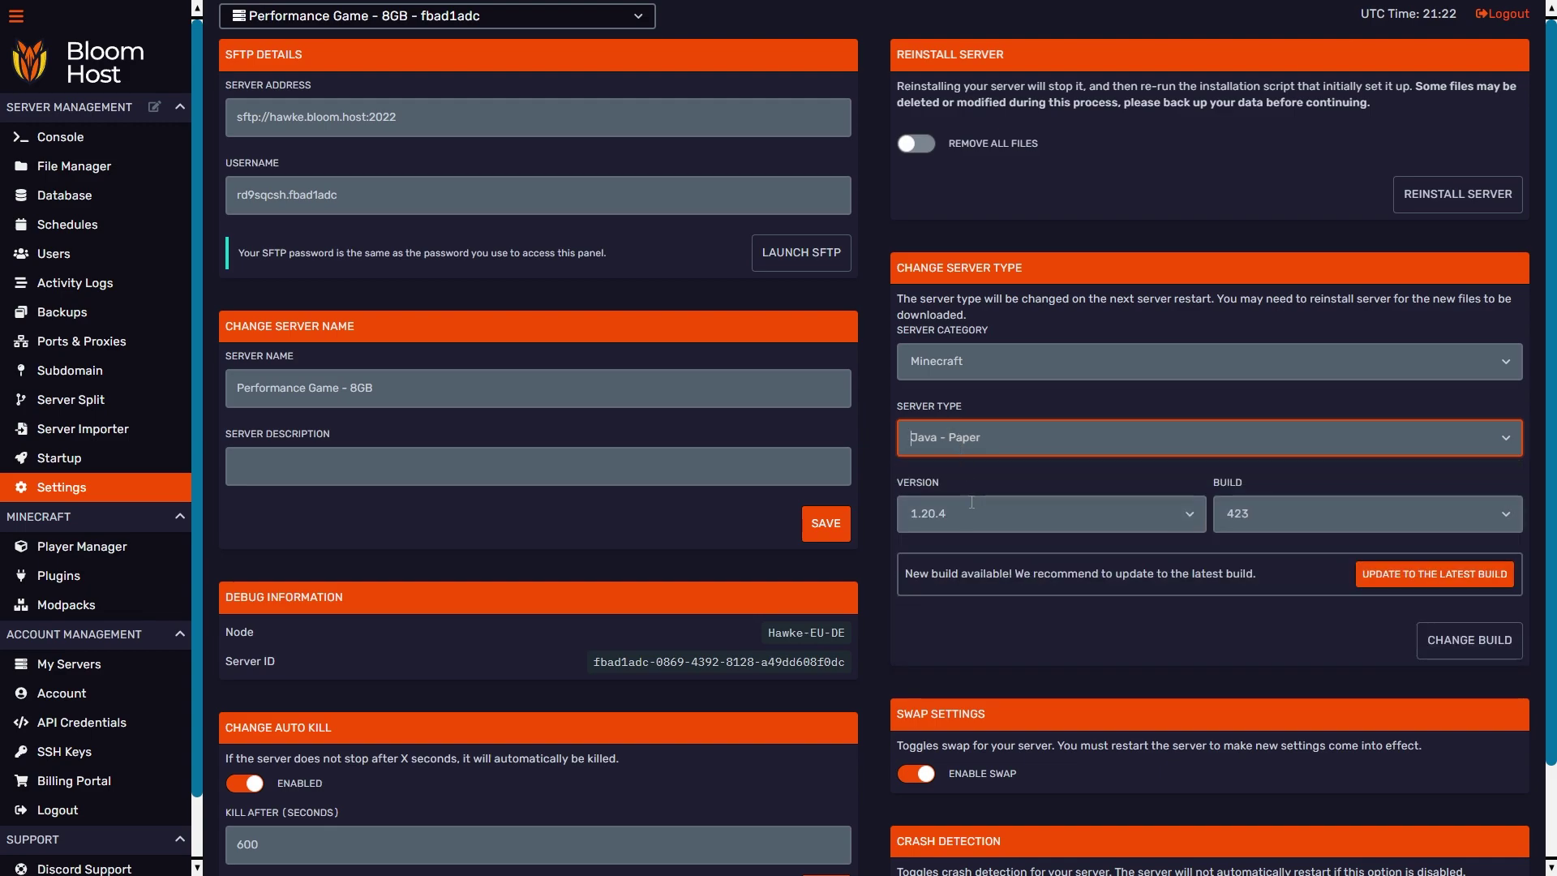
{"action": "left_click", "coordinate": [1046, 513]}
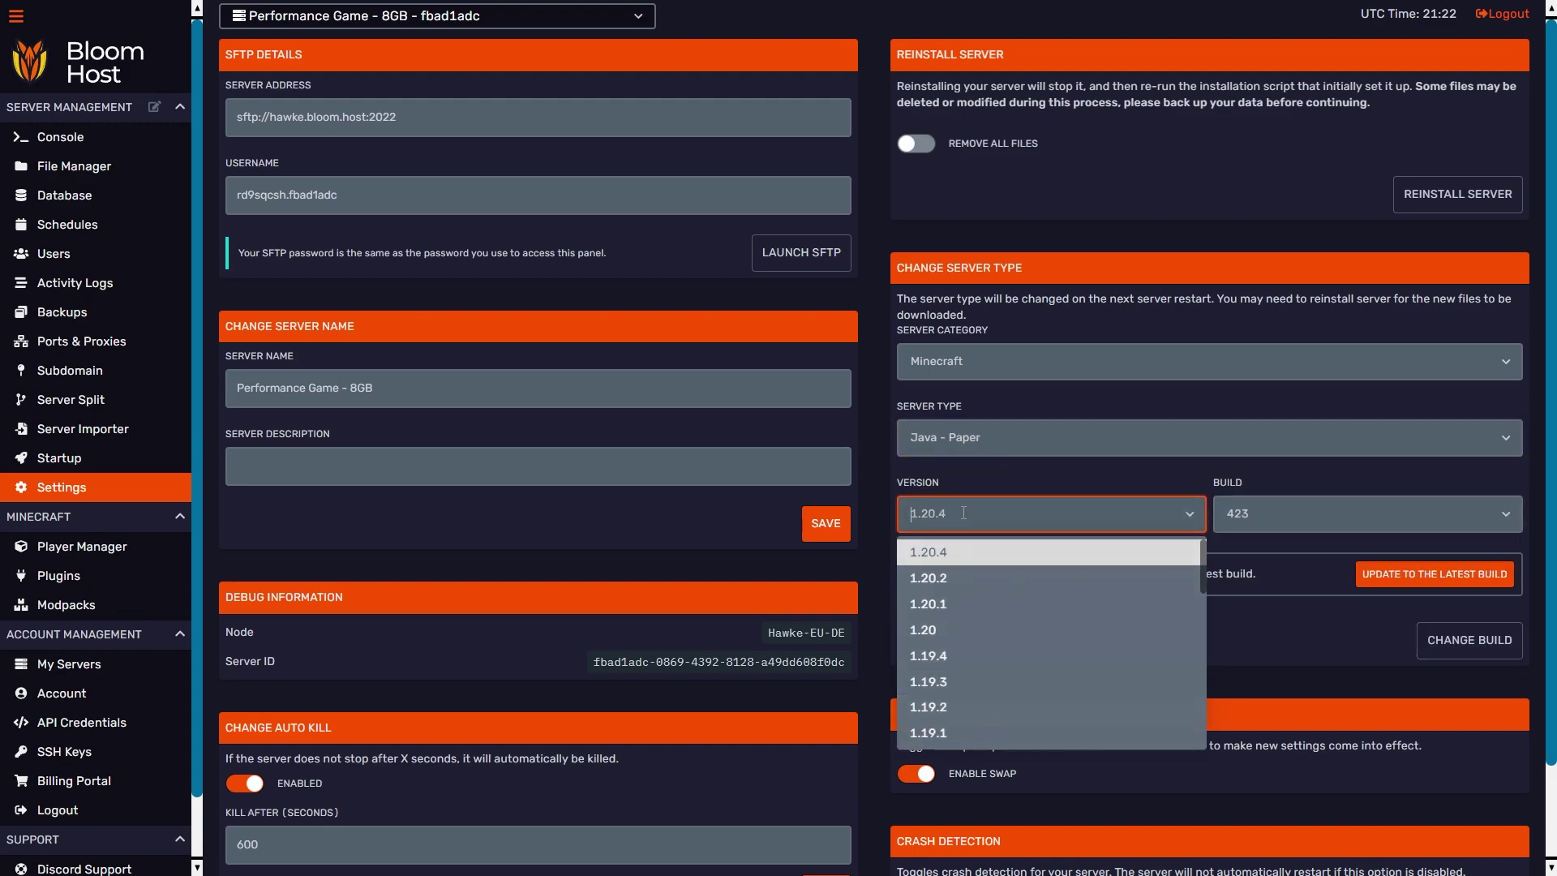
{"action": "left_click", "coordinate": [1013, 552]}
{"action": "left_click", "coordinate": [944, 367]}
{"action": "left_click", "coordinate": [945, 365]}
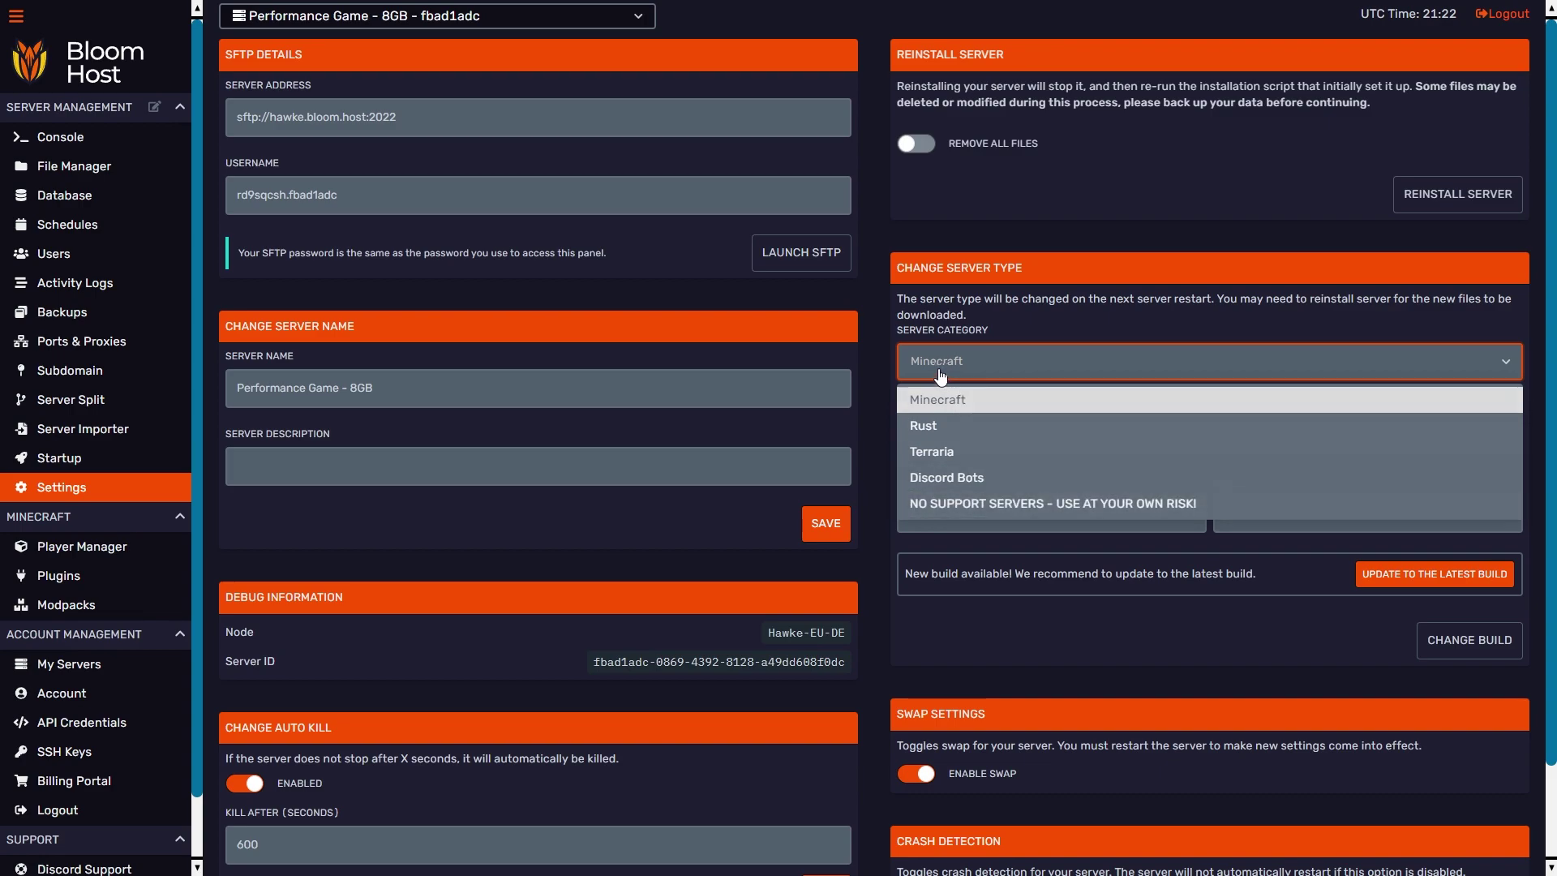
{"action": "key", "text": "Escape"}
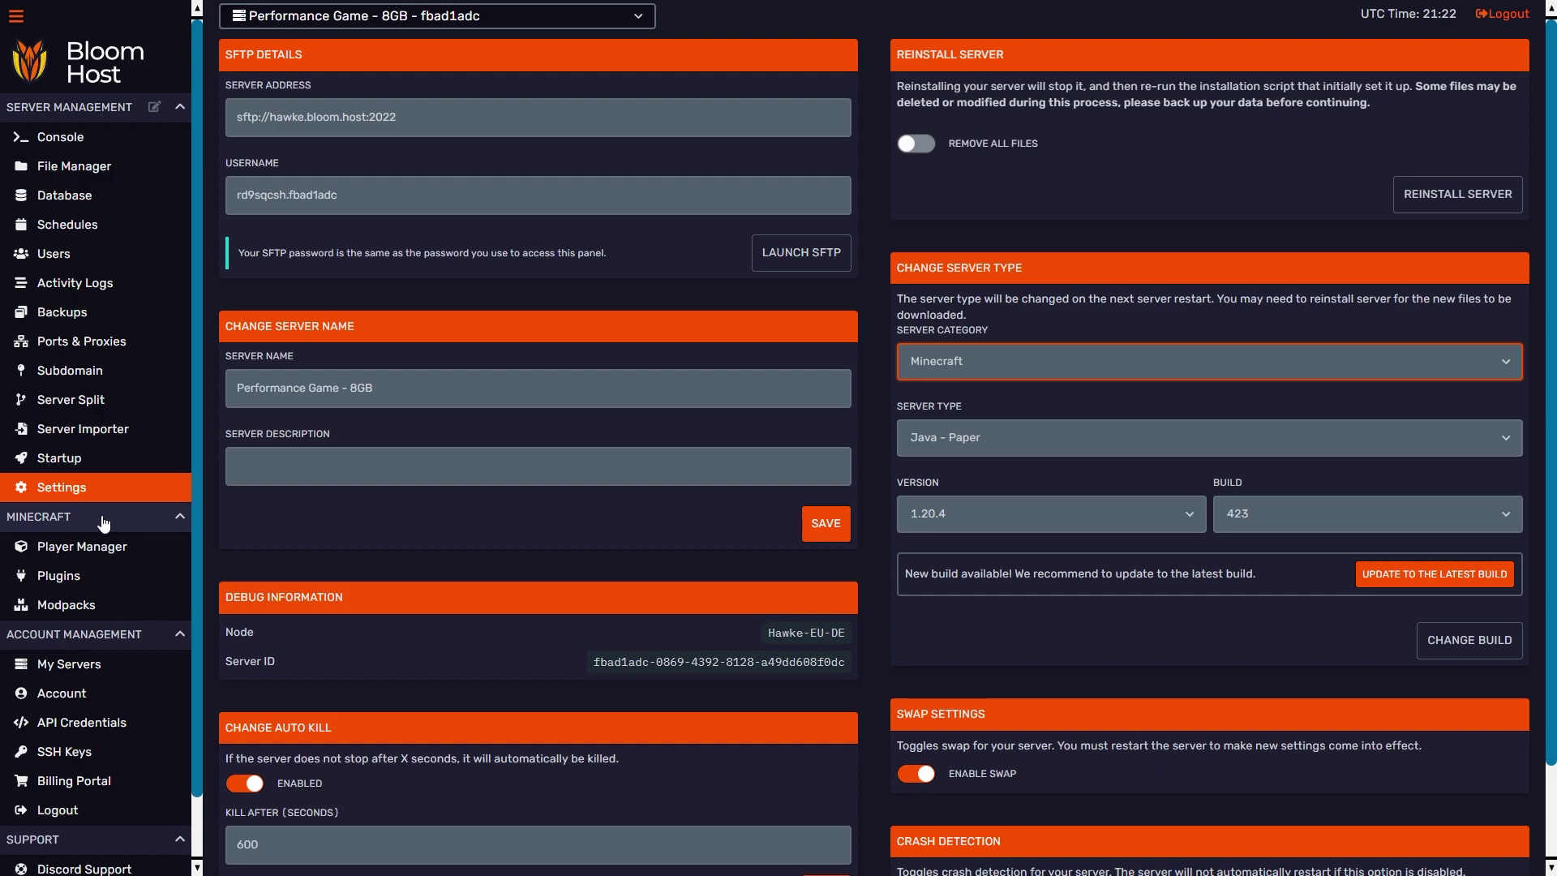
- In Player Manager, view the Banned Players, Banned IPs, Operators and Whitelist lists
{"action": "left_click", "coordinate": [155, 548]}
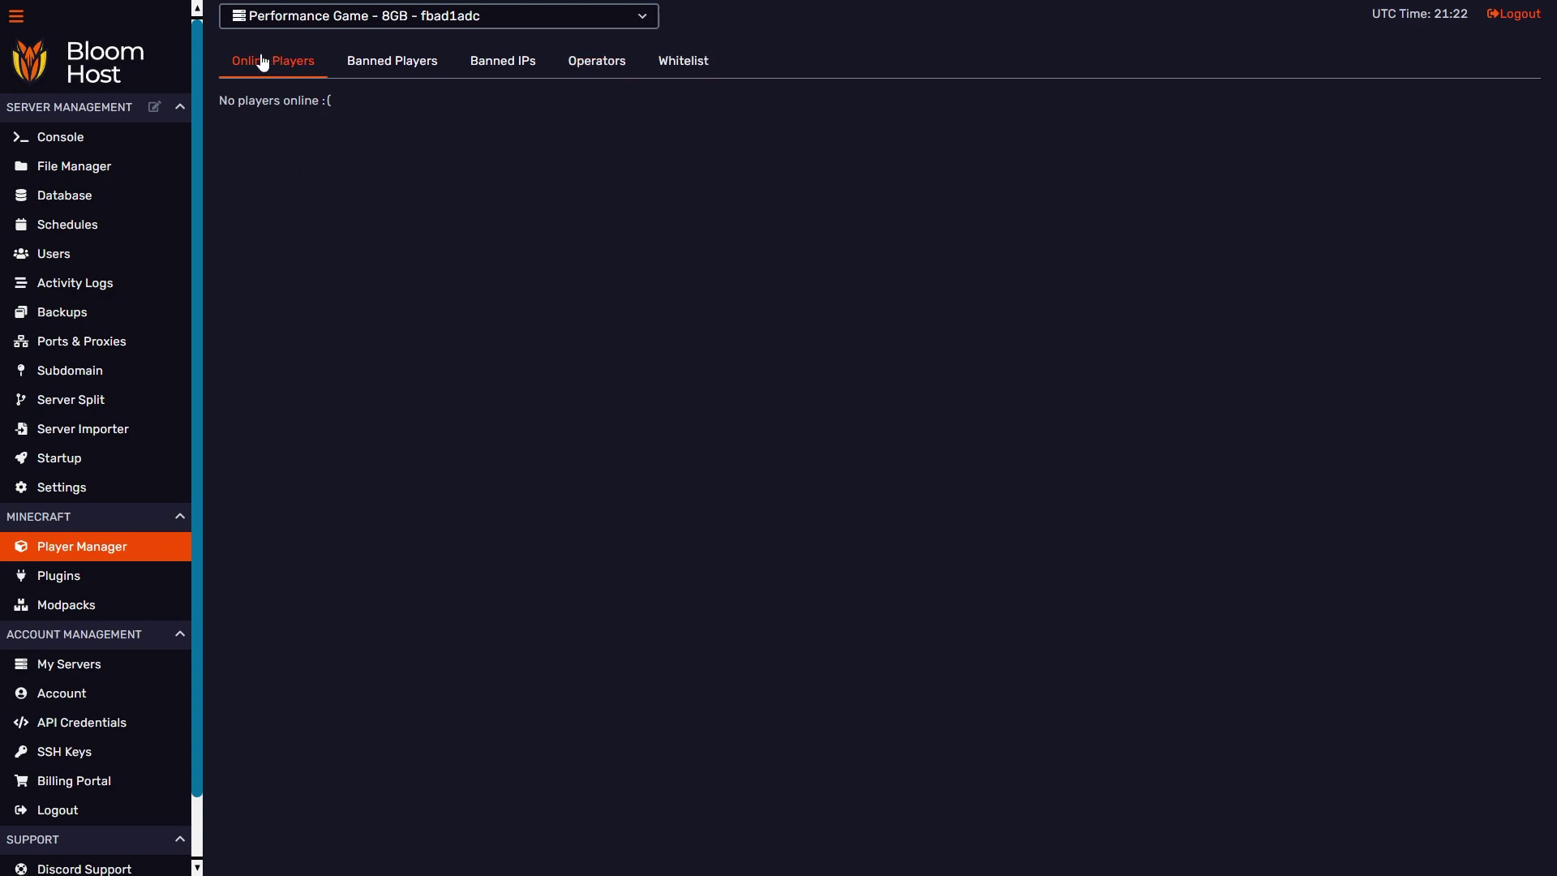
{"action": "left_click", "coordinate": [396, 73]}
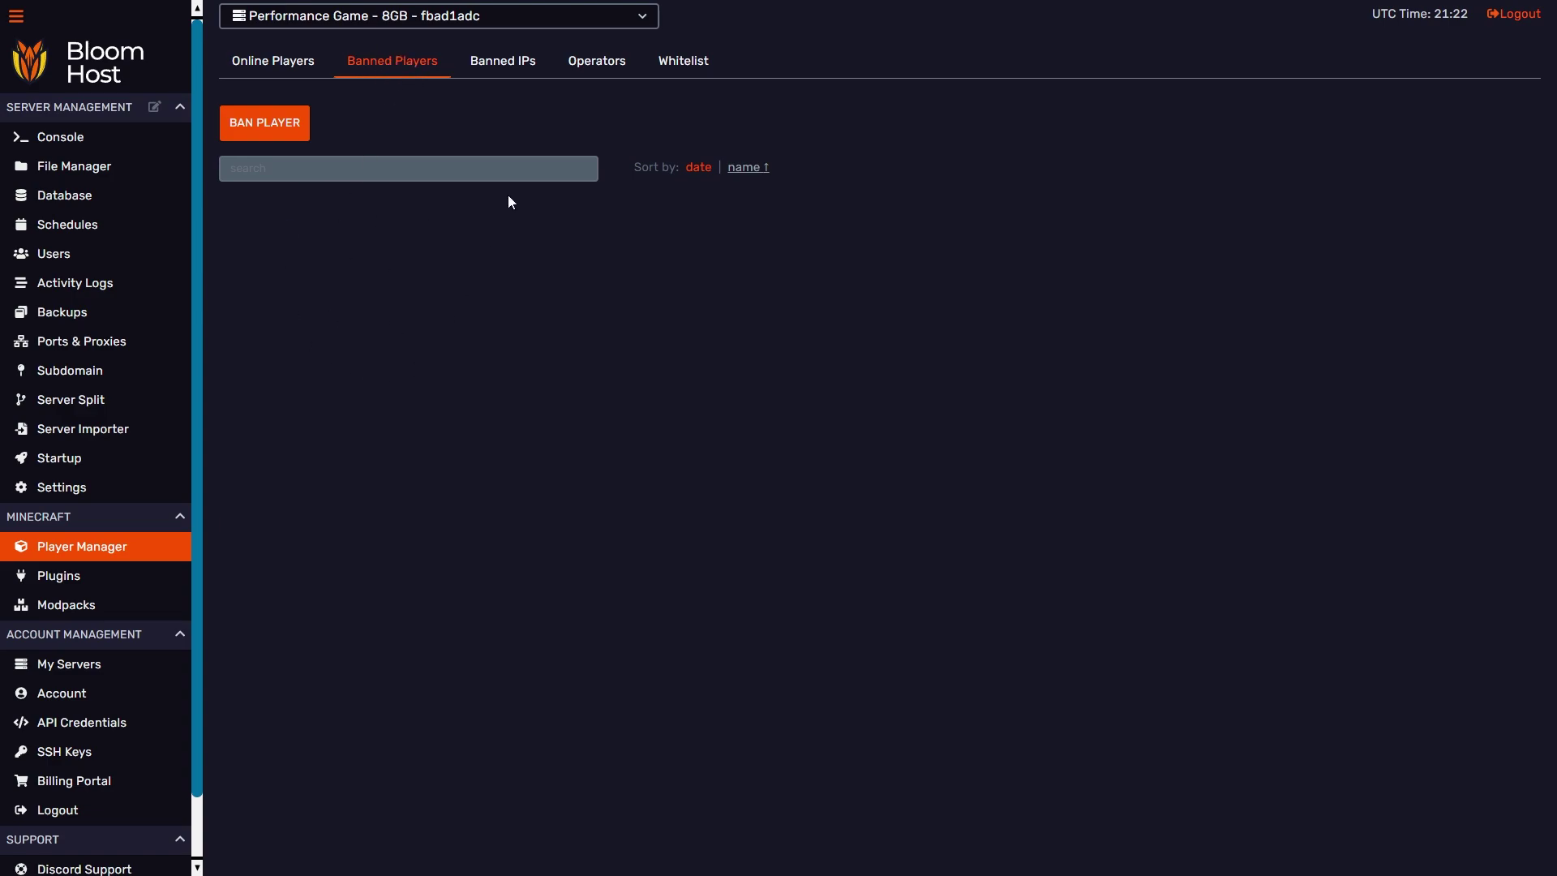
{"action": "left_click", "coordinate": [508, 67]}
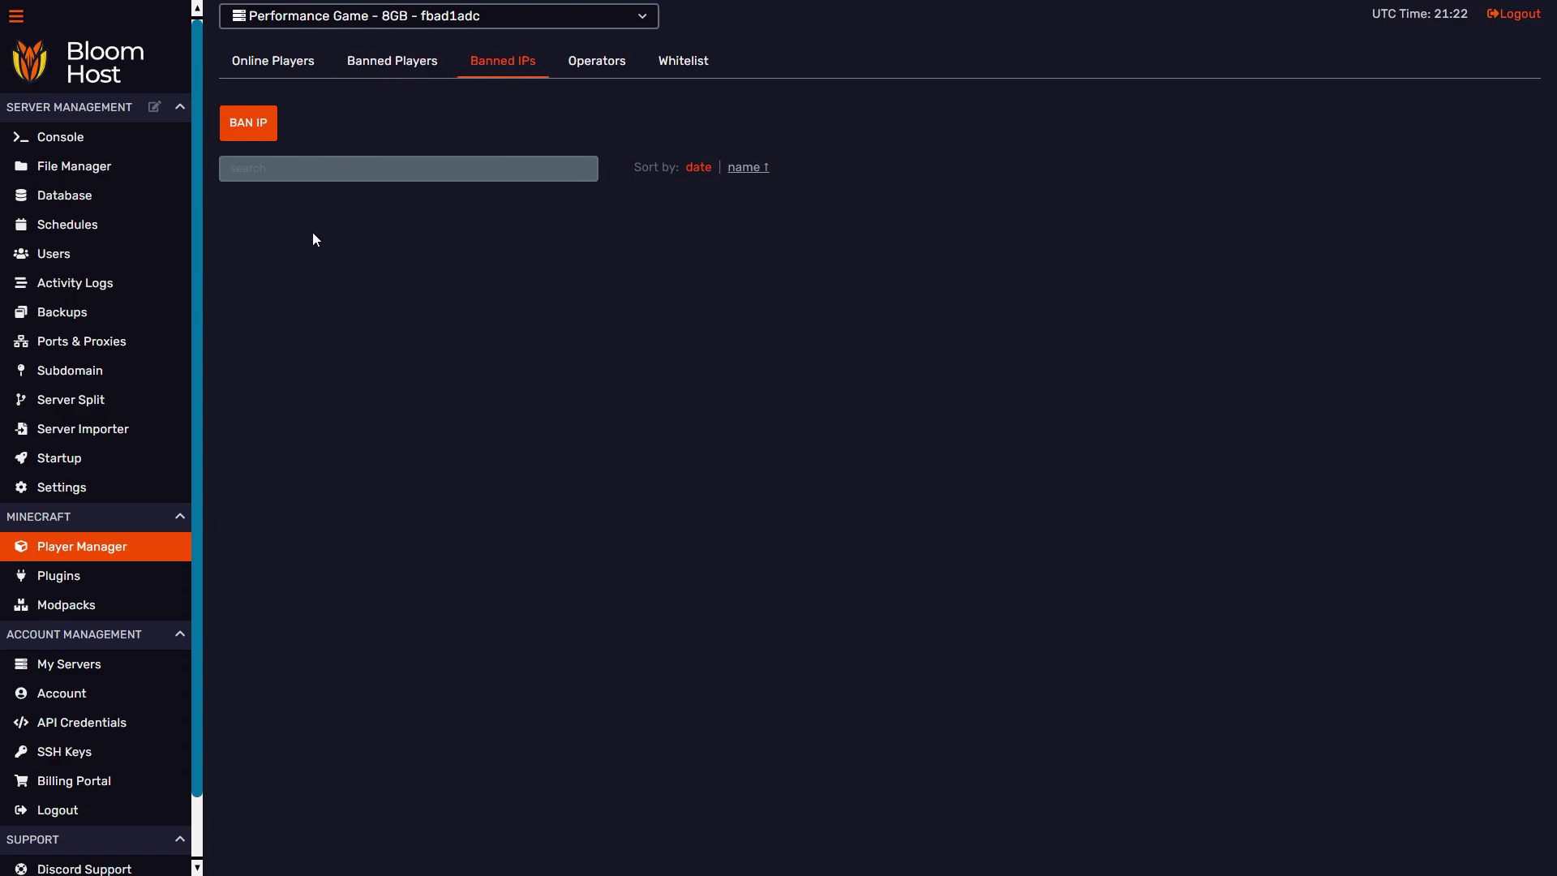
{"action": "left_click", "coordinate": [598, 63]}
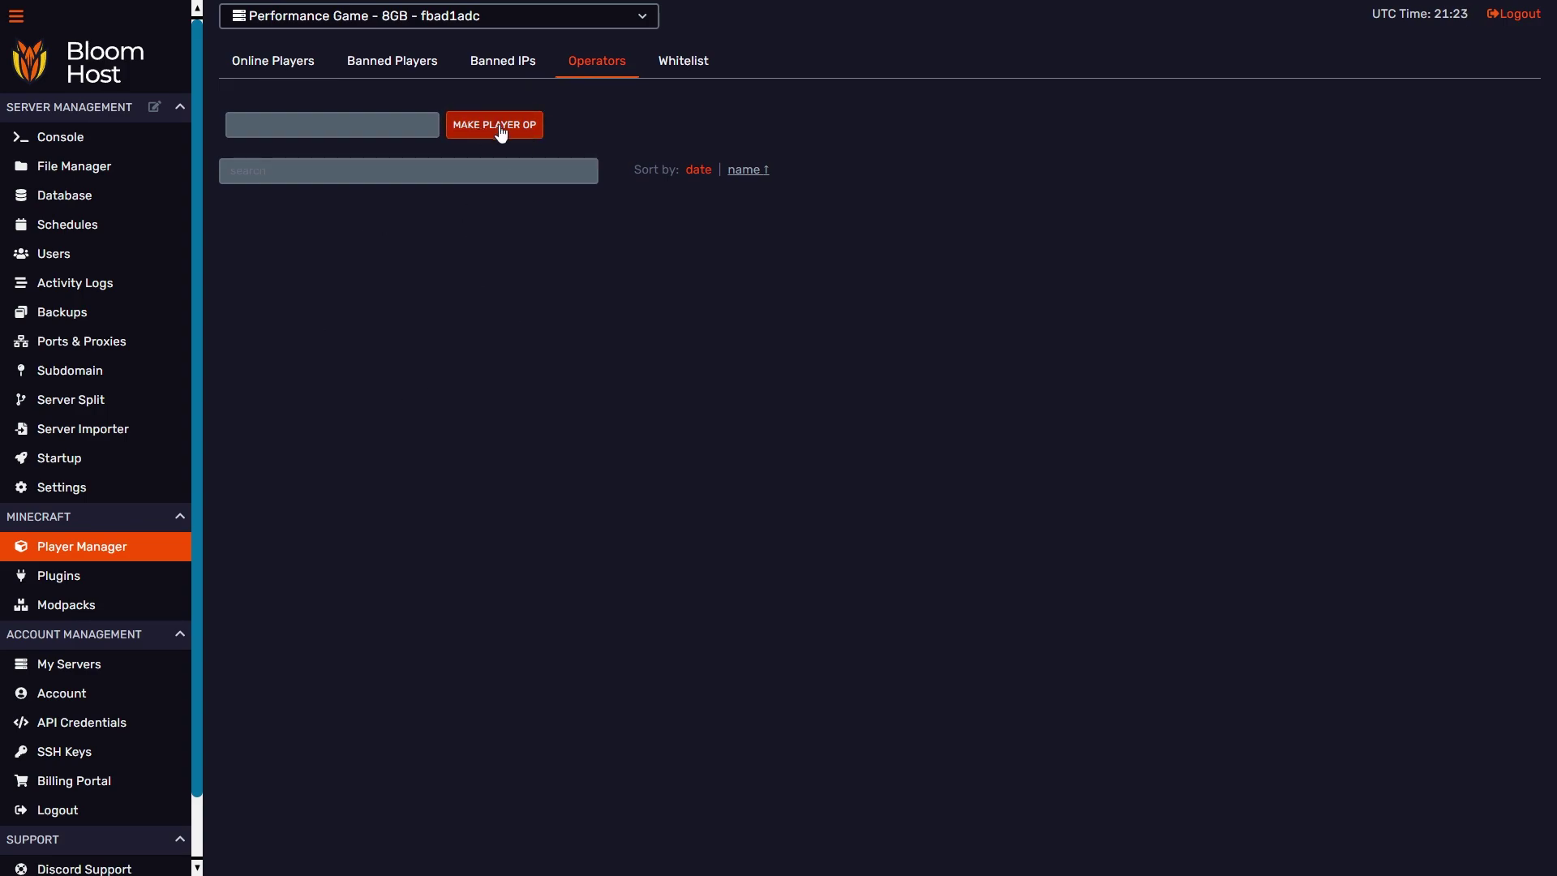
{"action": "left_click", "coordinate": [682, 68]}
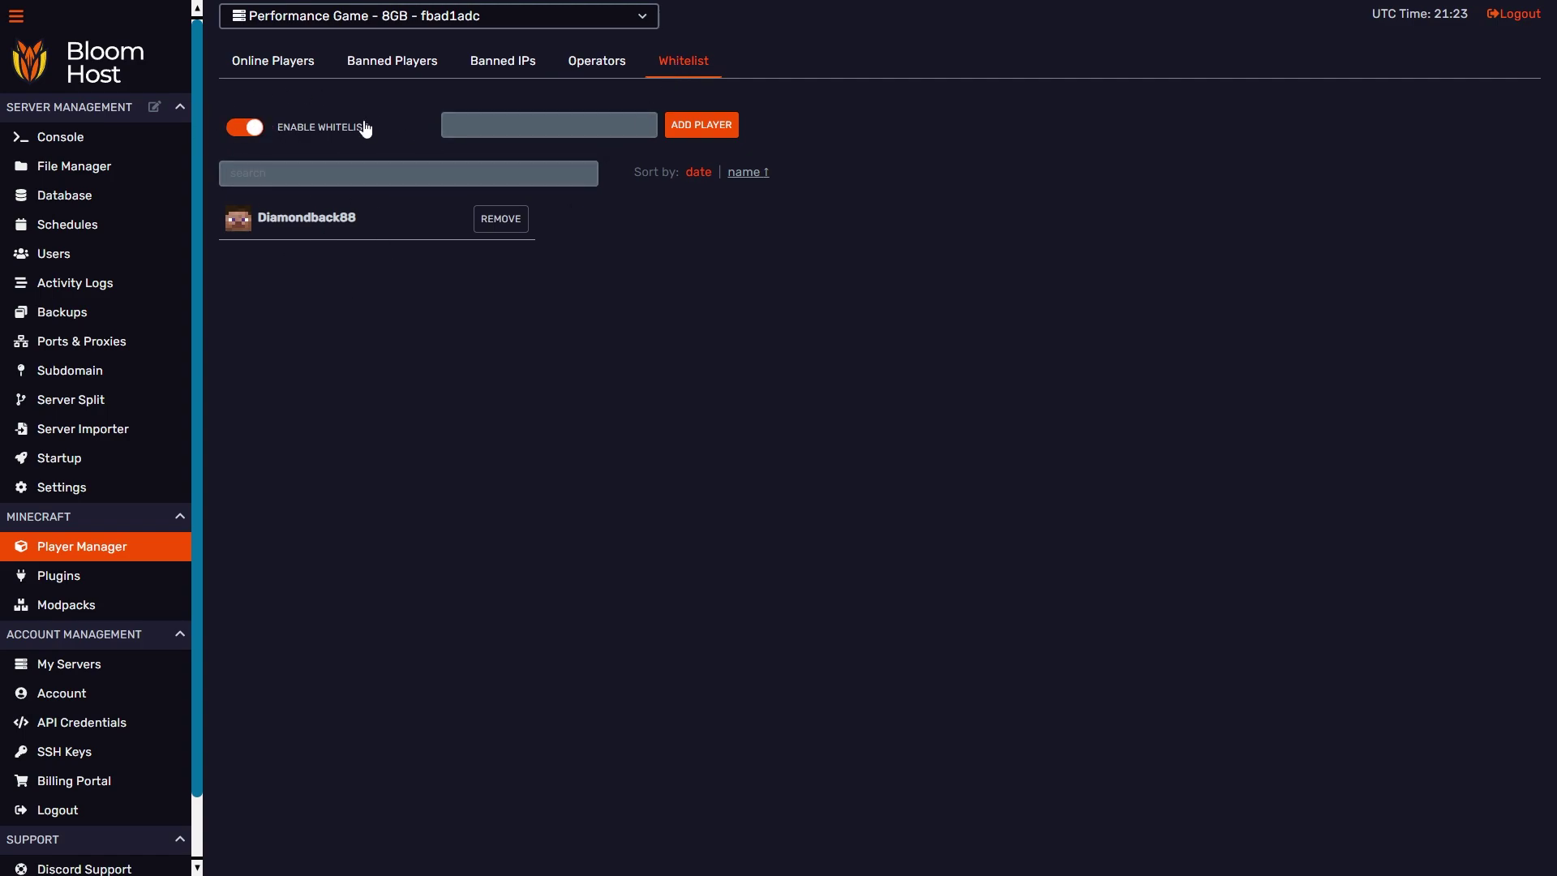
- Browse the plugins available to install, then go to the Modpacks page
{"action": "left_click", "coordinate": [118, 577]}
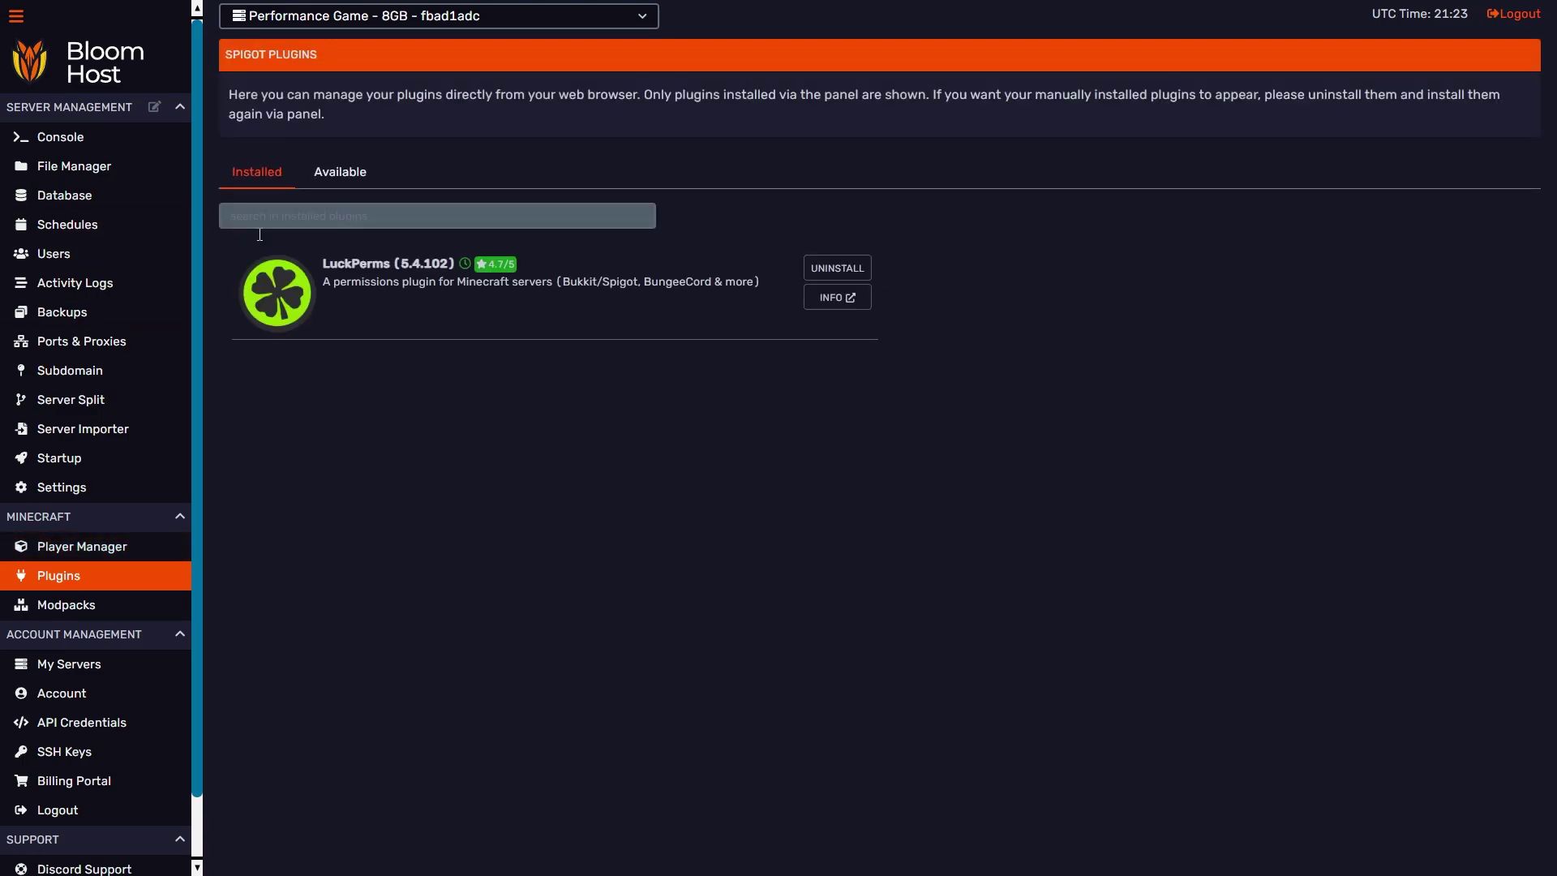
{"action": "left_click", "coordinate": [340, 172]}
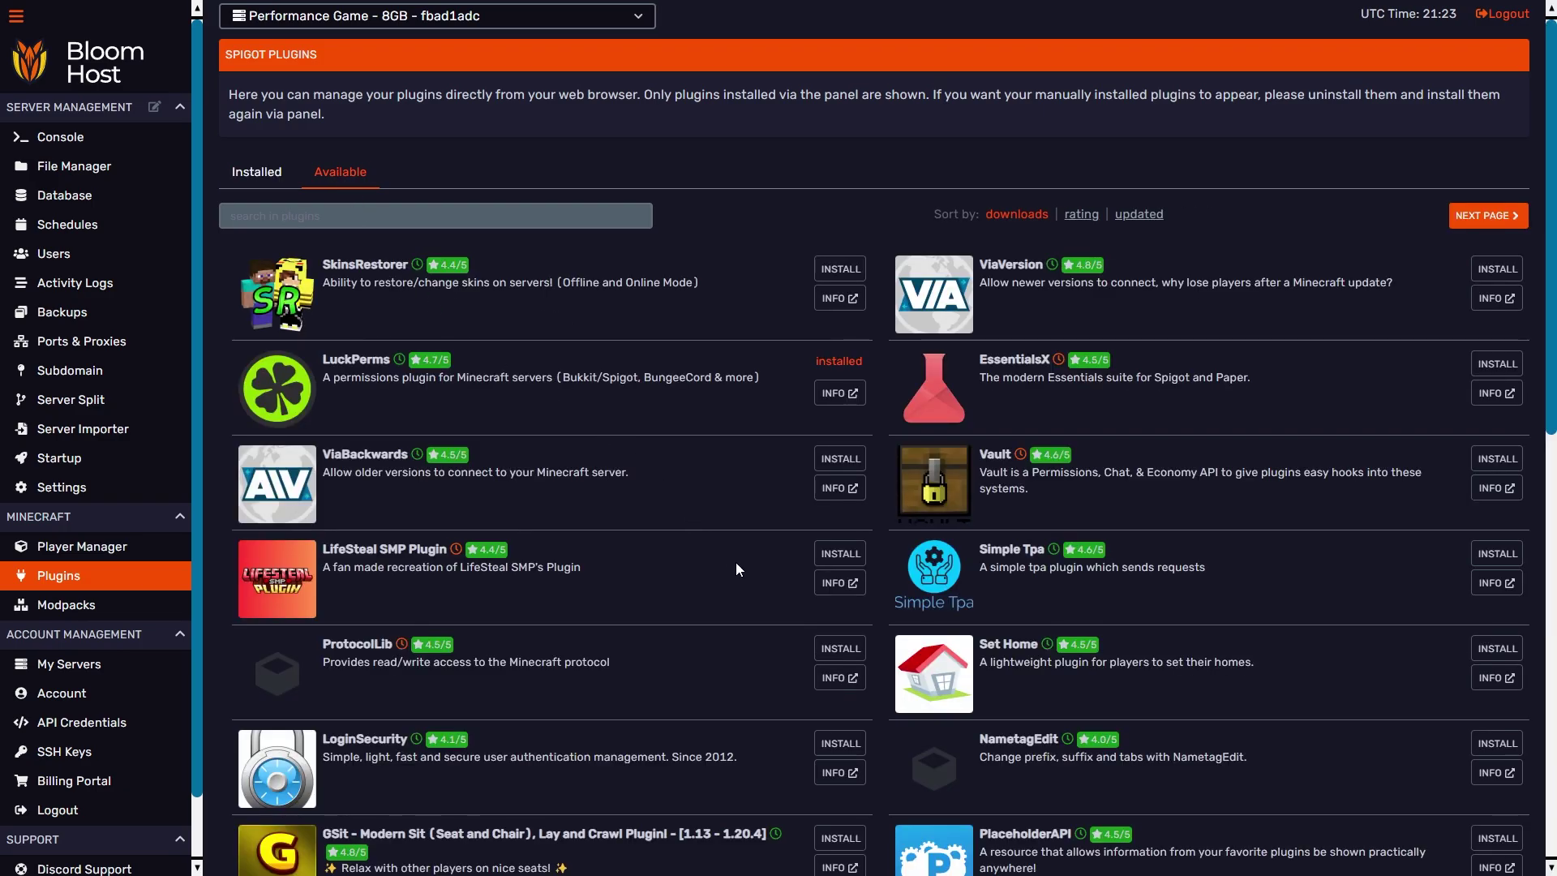
{"action": "scroll", "coordinate": [734, 555], "scroll_direction": "down", "scroll_amount": 8}
{"action": "scroll", "coordinate": [732, 555], "scroll_direction": "down", "scroll_amount": 3}
{"action": "scroll", "coordinate": [732, 547], "scroll_direction": "up", "scroll_amount": 10}
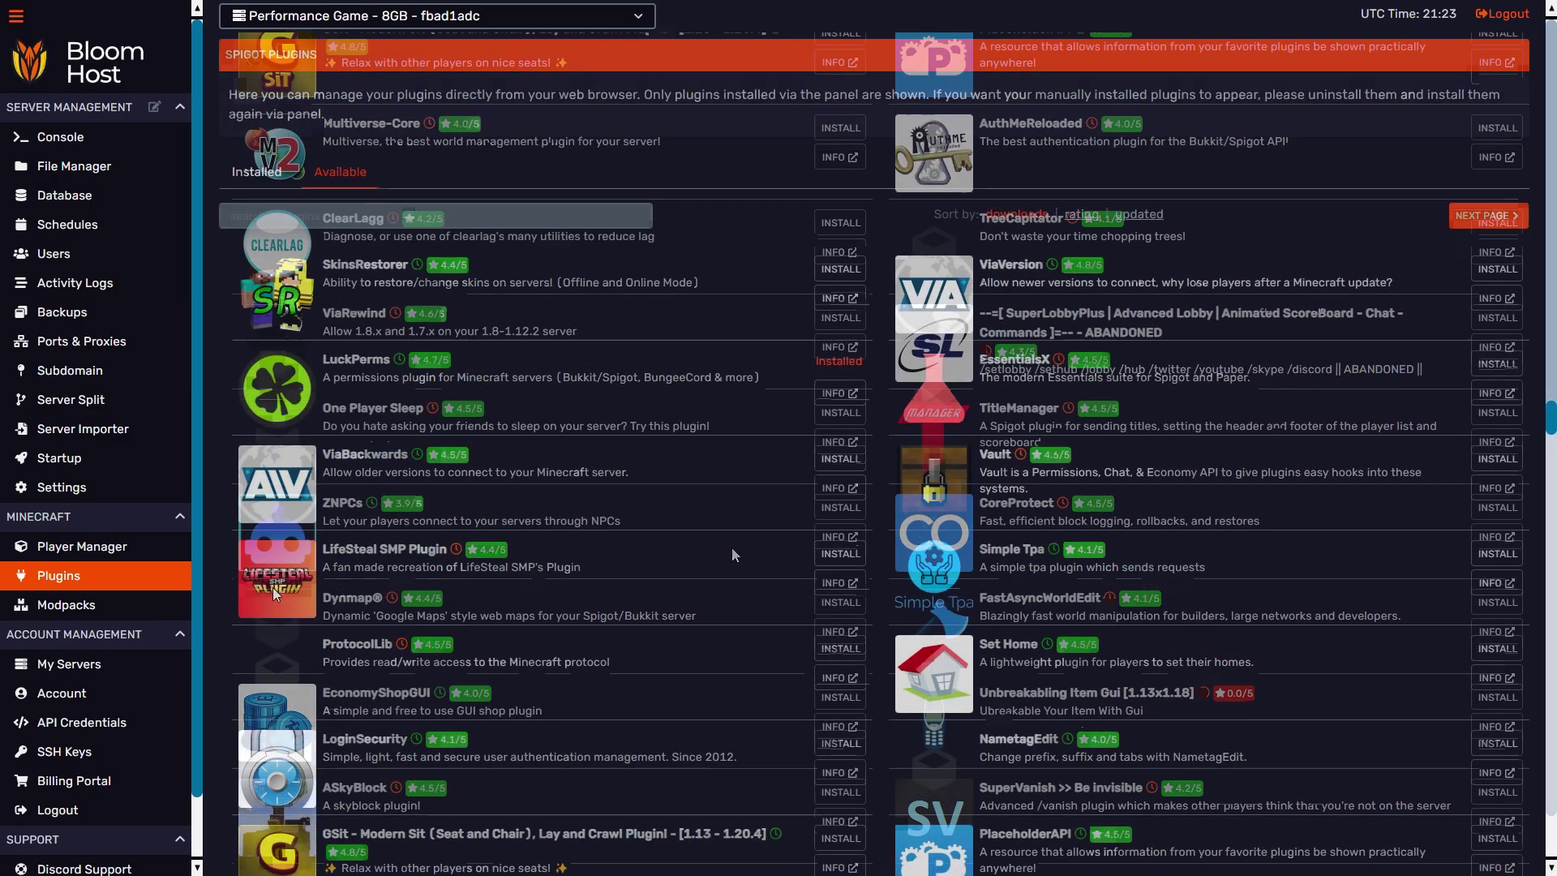
{"action": "left_click", "coordinate": [112, 608]}
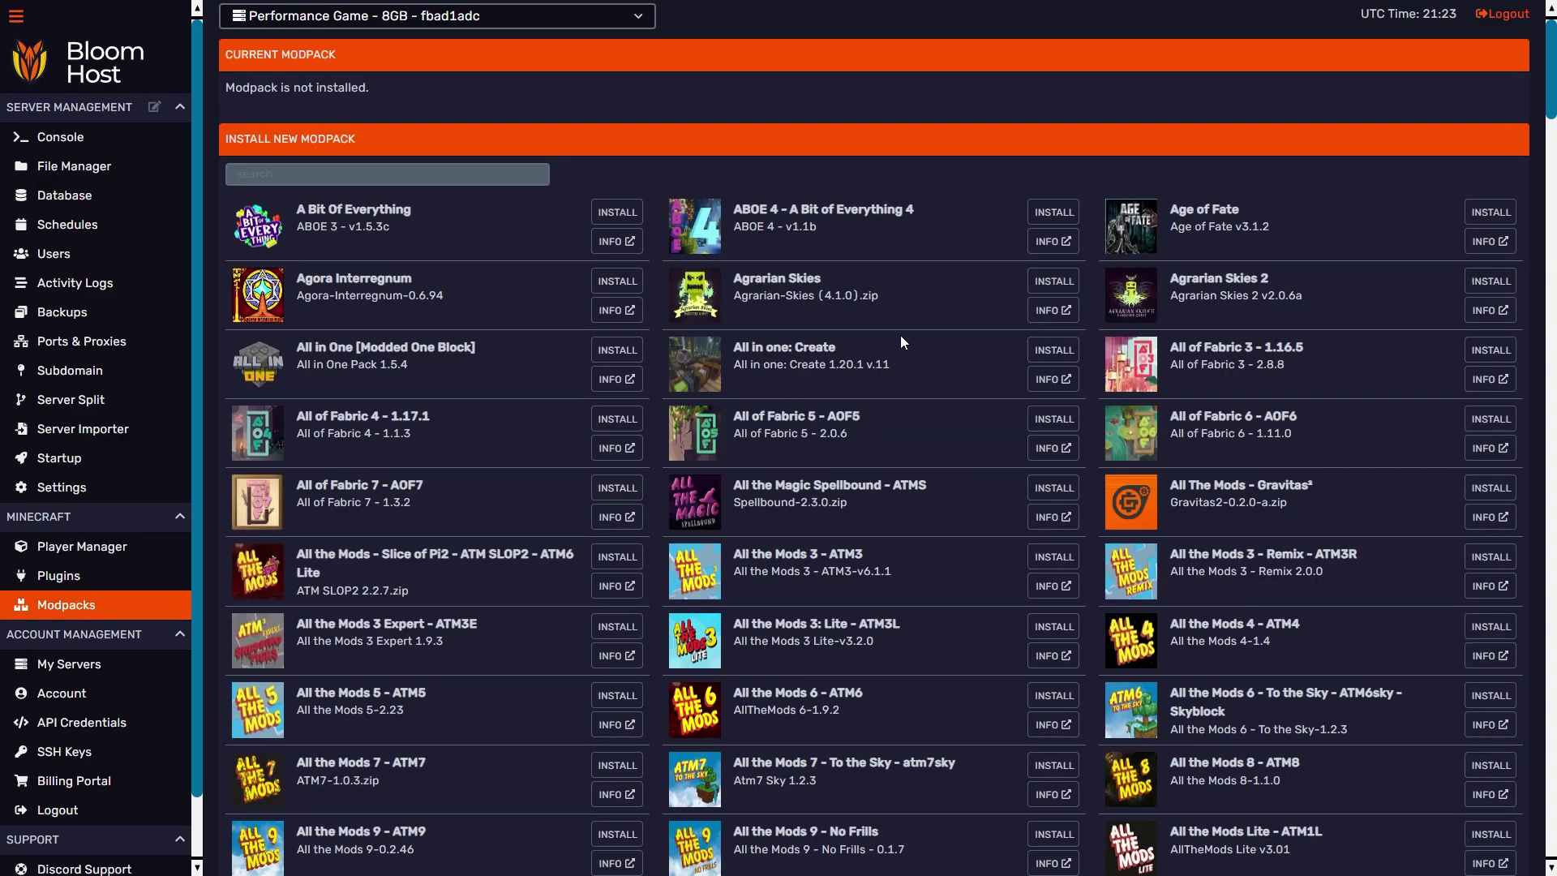
{"action": "left_click_drag", "start_coordinate": [1547, 55], "coordinate": [1549, 779]}
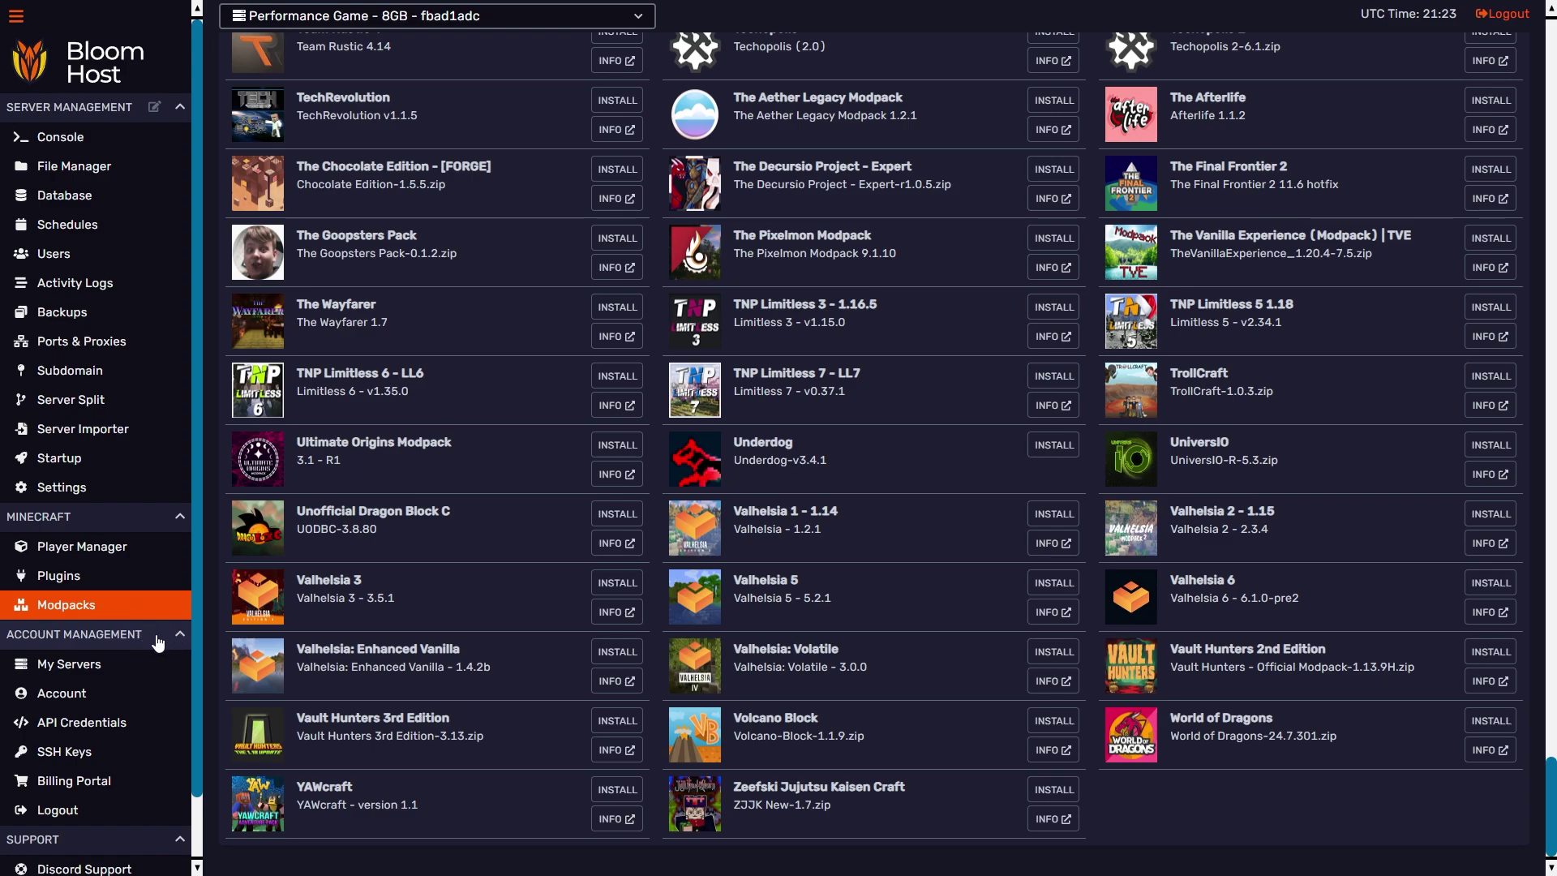
{"action": "scroll", "coordinate": [157, 643], "scroll_direction": "down", "scroll_amount": 1}
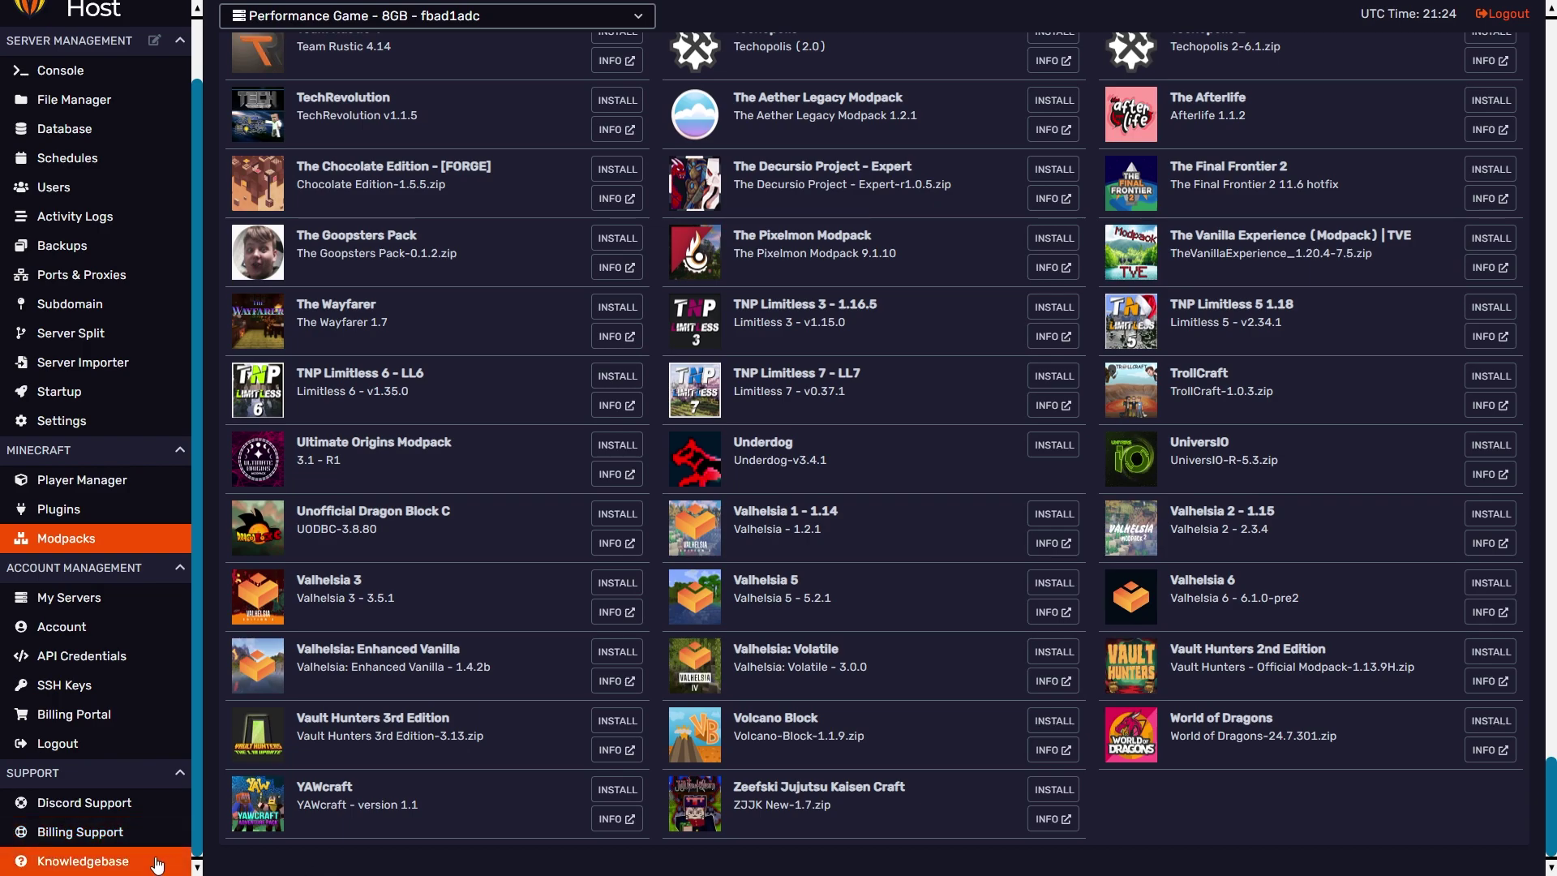
- Return to the Console and look back through the server's startup log
{"action": "left_click", "coordinate": [61, 71]}
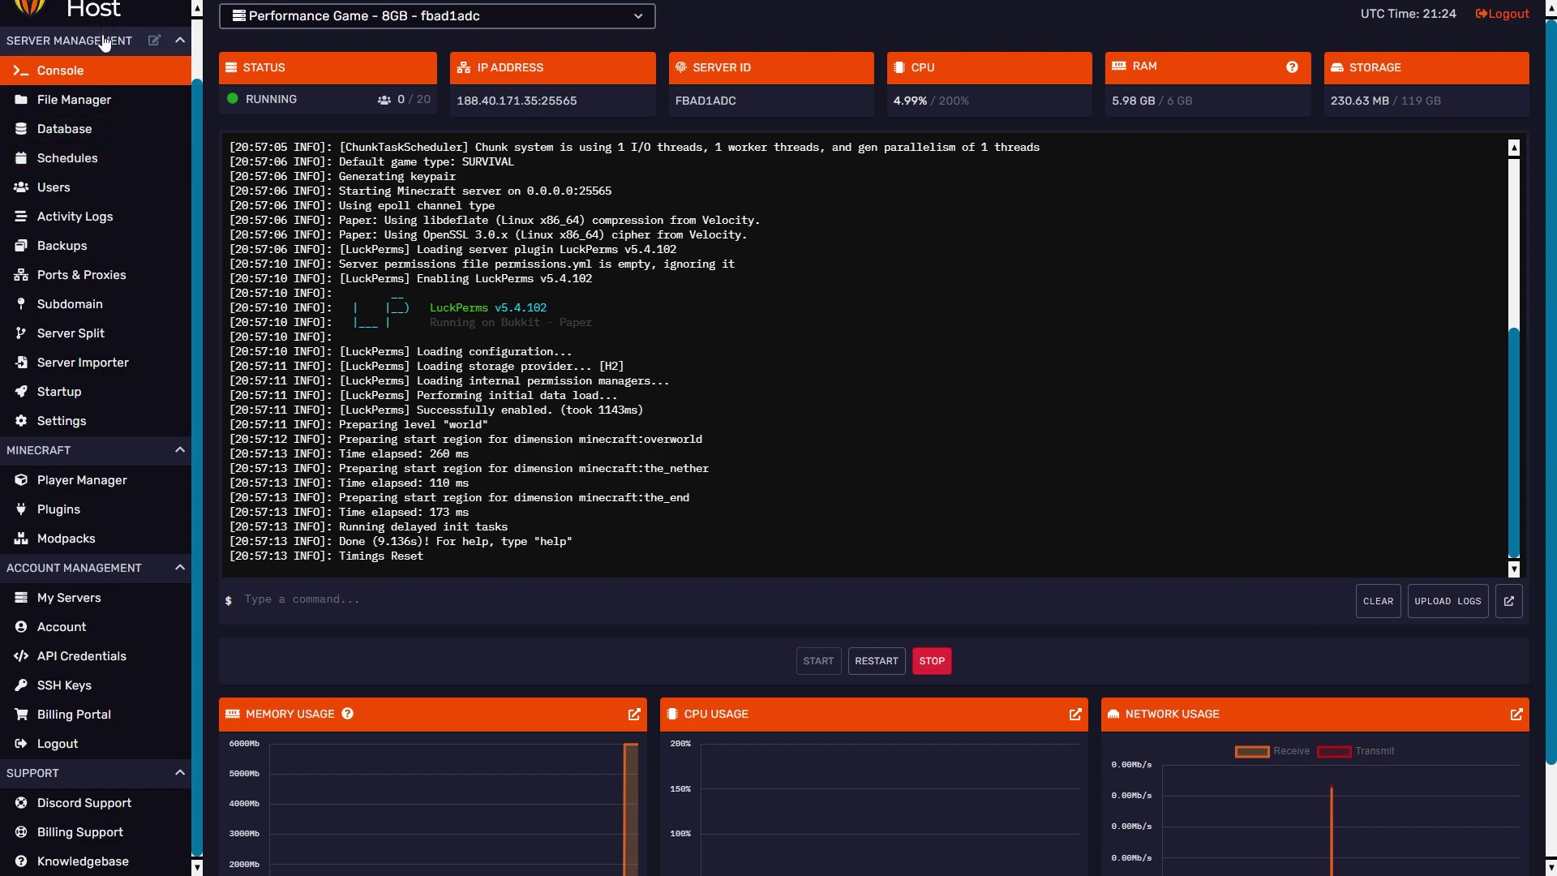
{"action": "scroll", "coordinate": [126, 486], "scroll_direction": "up", "scroll_amount": 1}
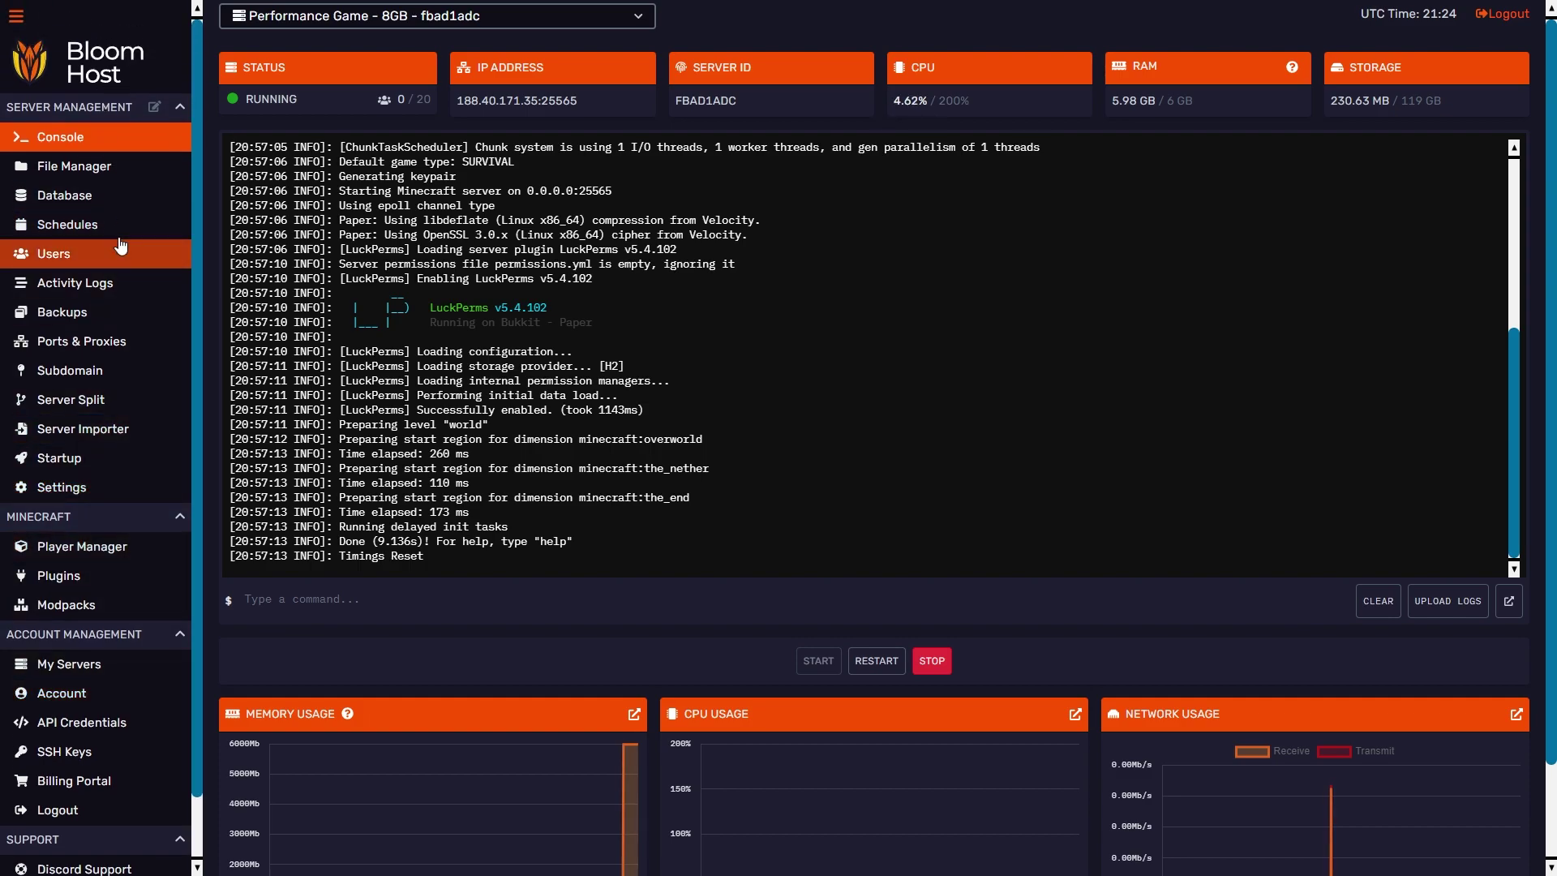